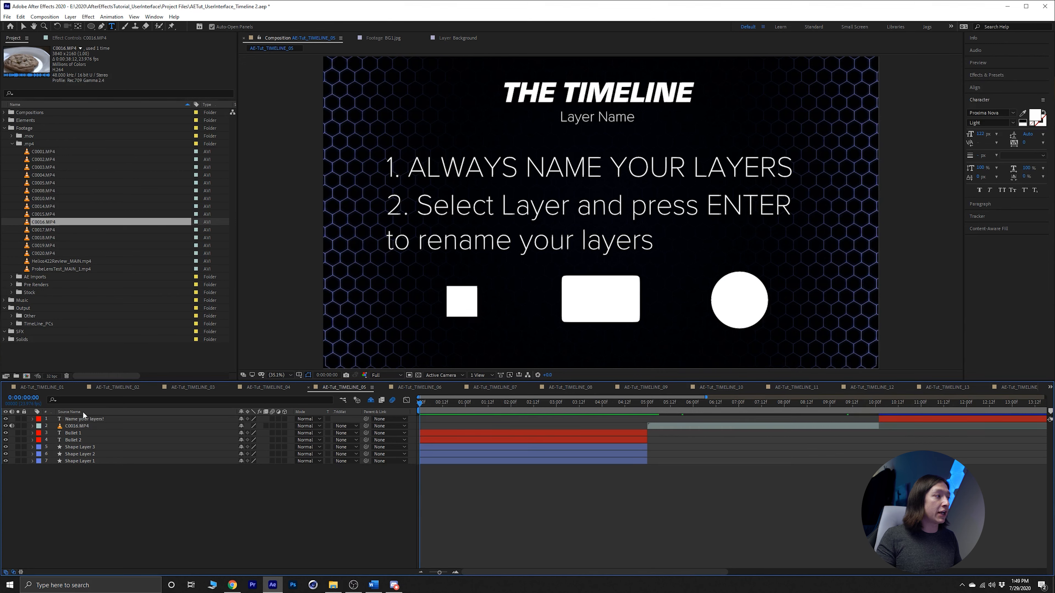
- Show layer names in the timeline and select the layers in turn to identify which element each one holds
click(97, 413)
click(99, 411)
click(87, 440)
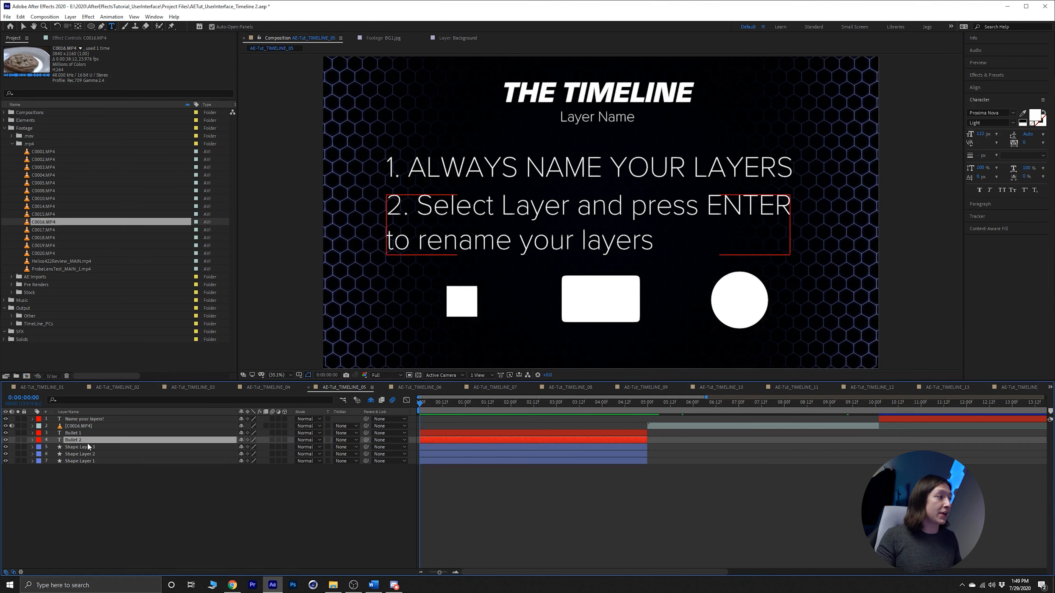
click(84, 454)
click(83, 460)
click(85, 448)
click(86, 454)
click(78, 440)
click(83, 433)
click(95, 425)
click(86, 419)
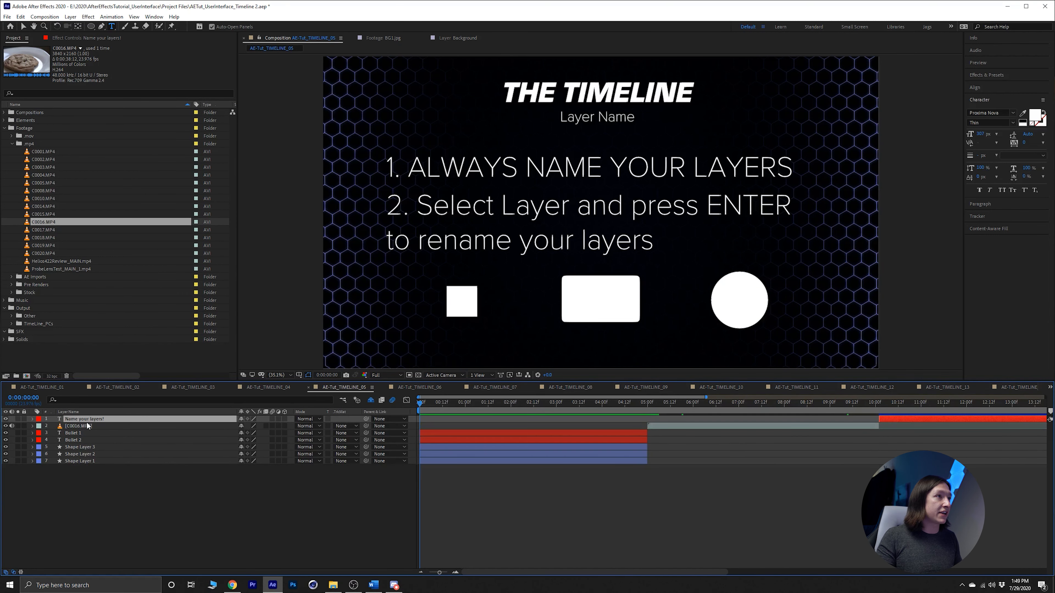
click(106, 446)
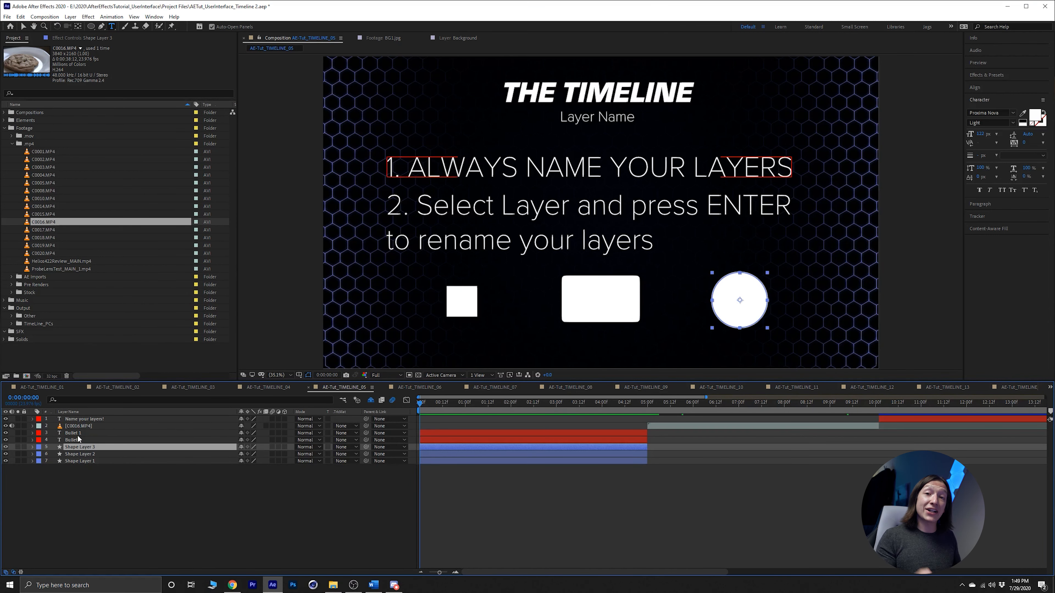
click(87, 454)
click(96, 462)
click(106, 453)
click(109, 447)
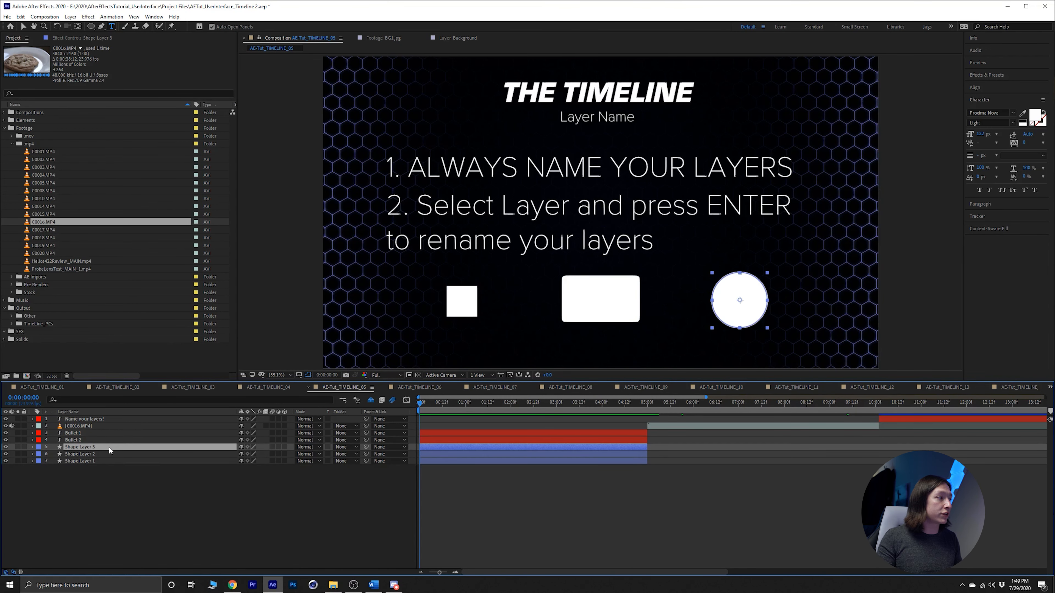
- Rename the small square's layer, Shape Layer 1, as Square
click(94, 454)
click(96, 458)
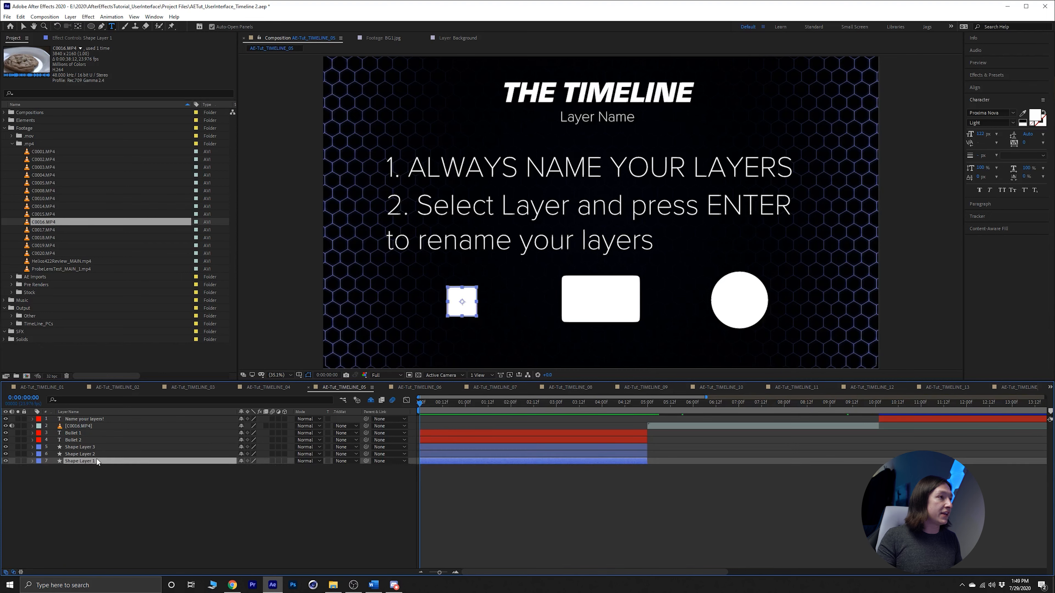
key(Return)
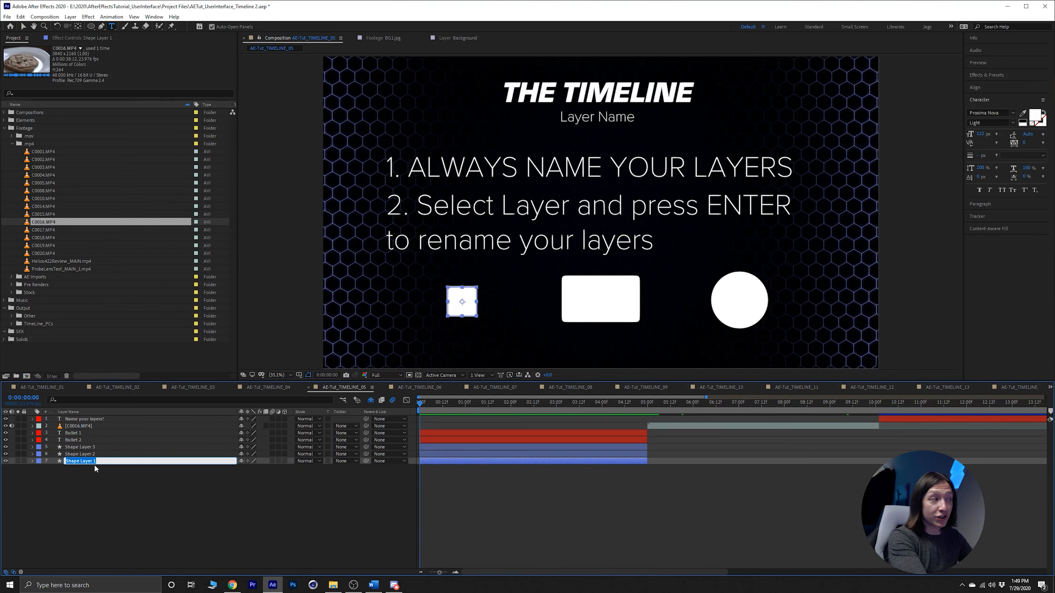
text(Square)
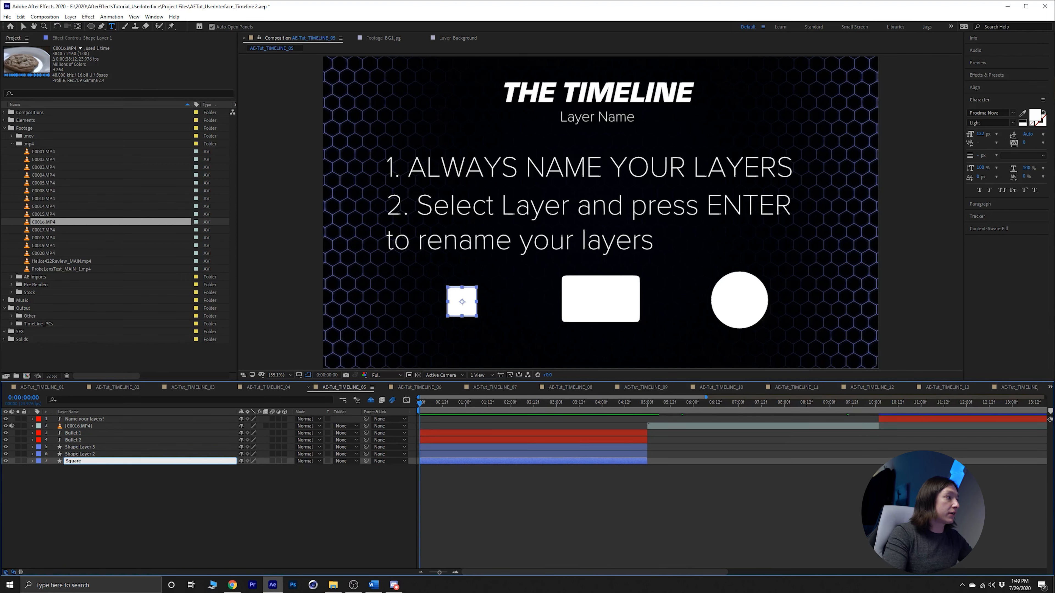
key(Return)
- Switch to the Selection tool and rename Shape Layer 2 as Rectangle
click(111, 453)
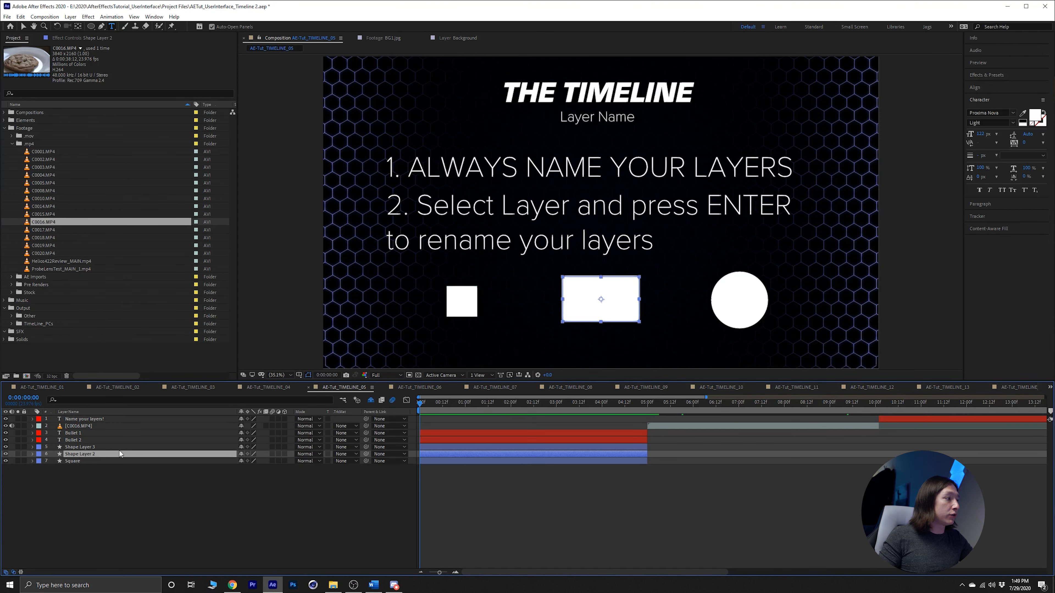
key(v)
key(Return)
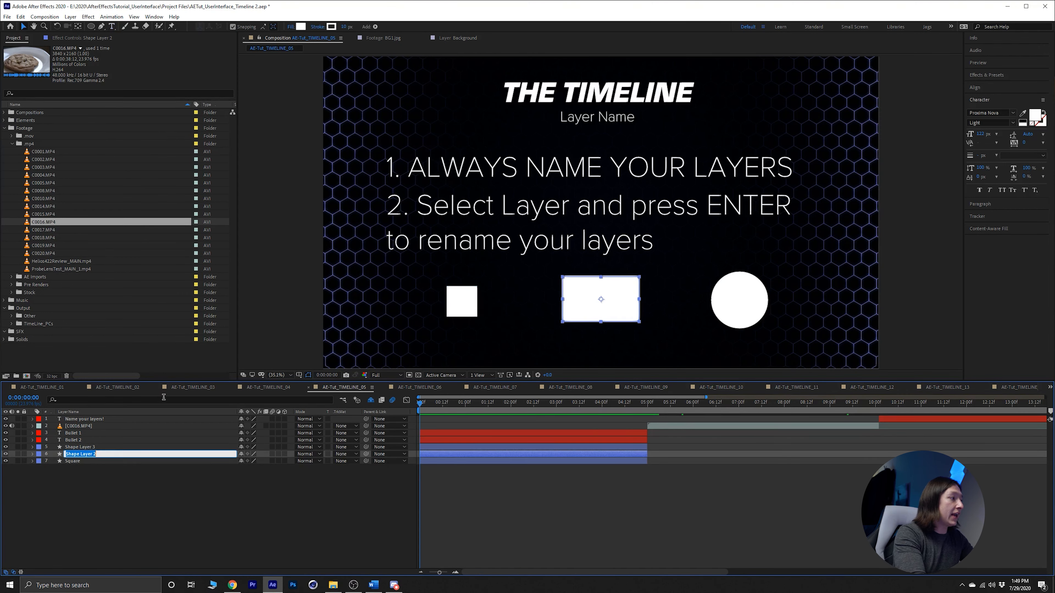
text(Rectangle)
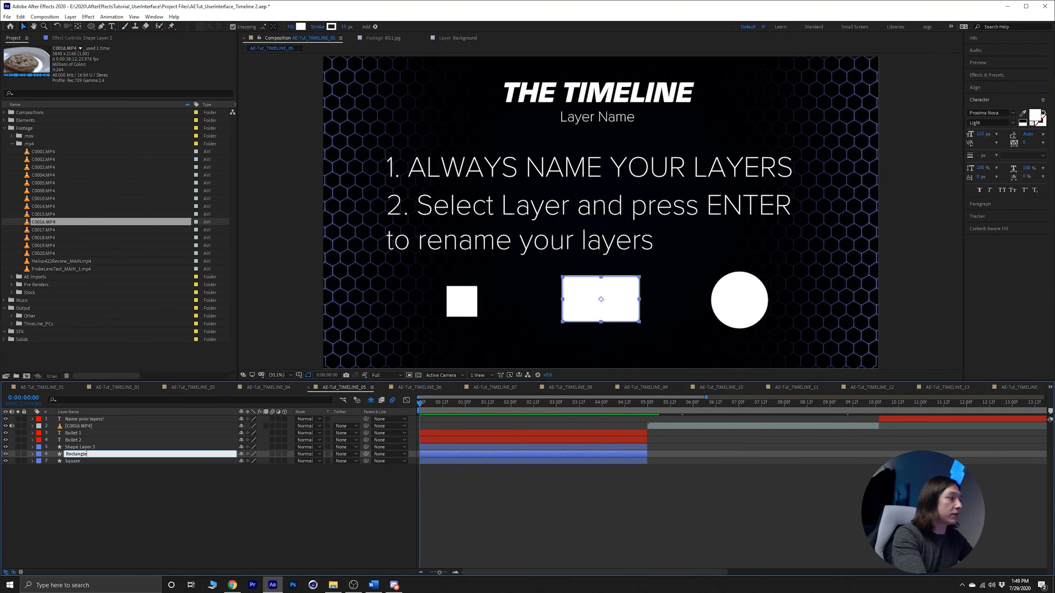
key(Return)
- Rename Shape Layer 3 as Circle
click(91, 448)
key(Return)
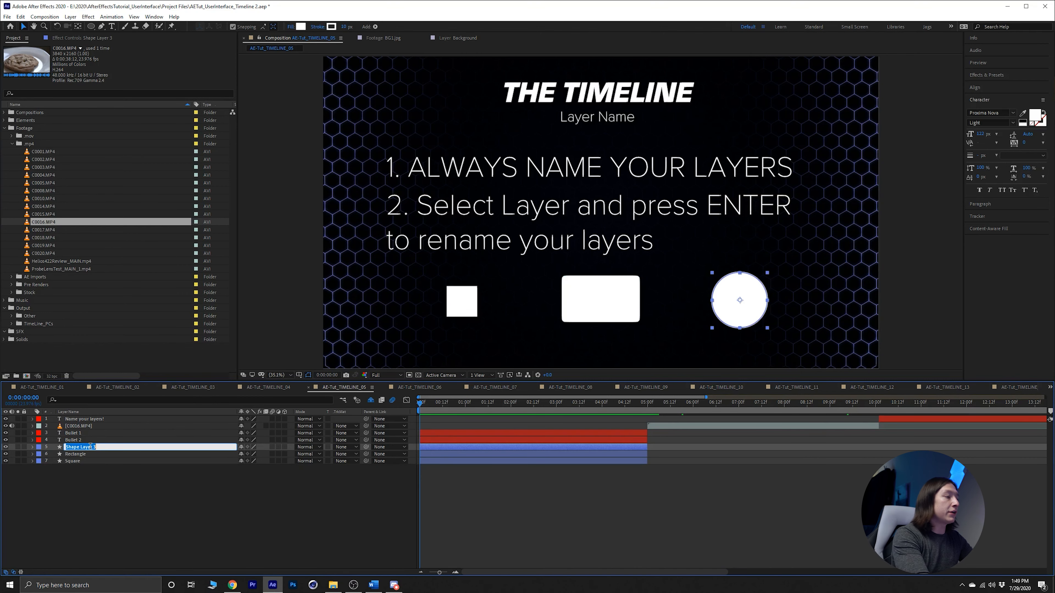
text(Circle)
key(Return)
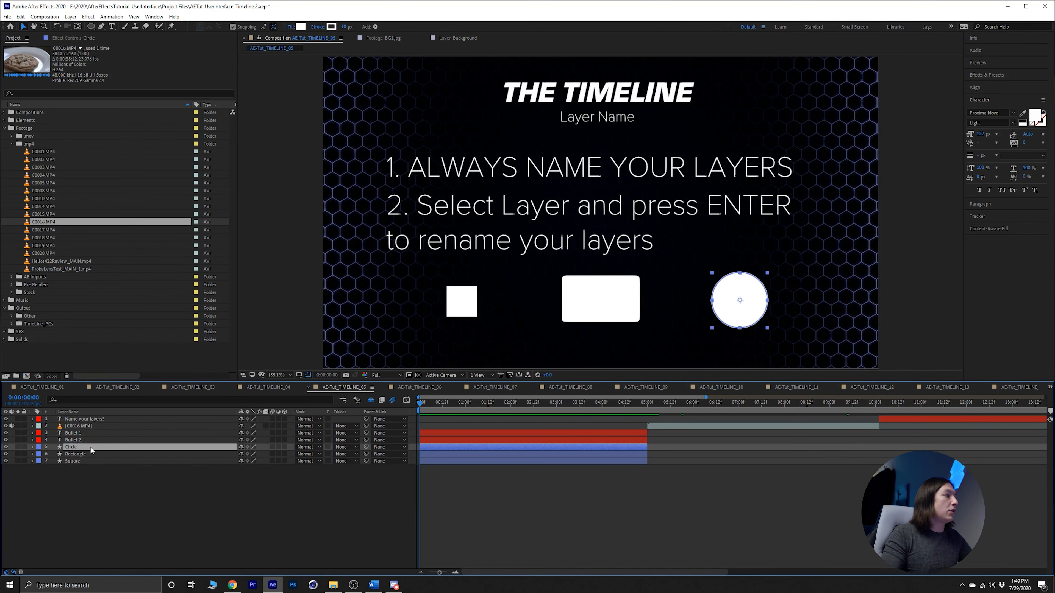
- Select the two bullet text layers in turn to check which line of text each one holds
click(89, 433)
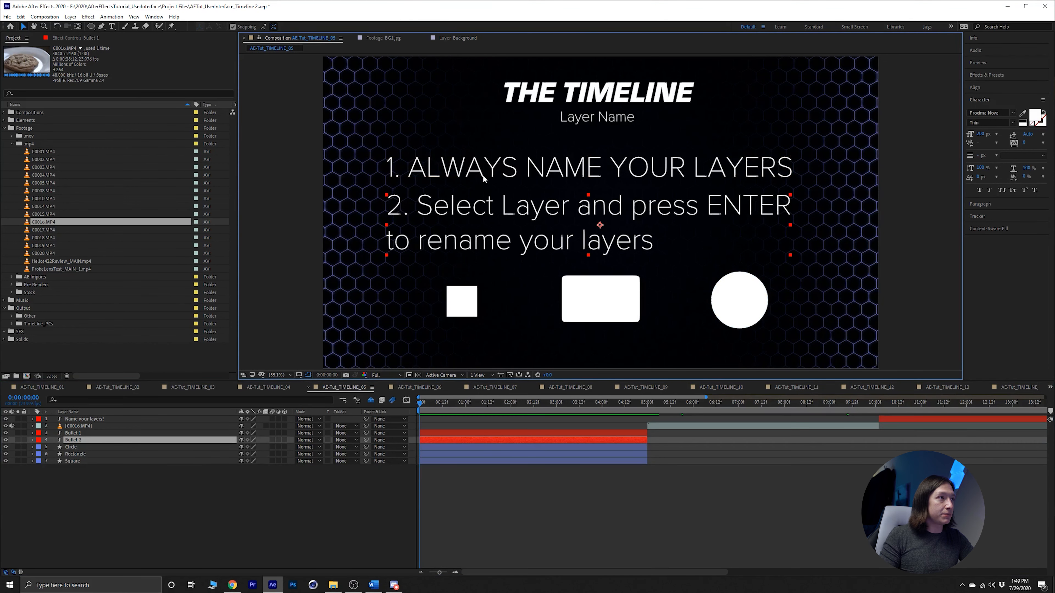
click(464, 220)
click(462, 180)
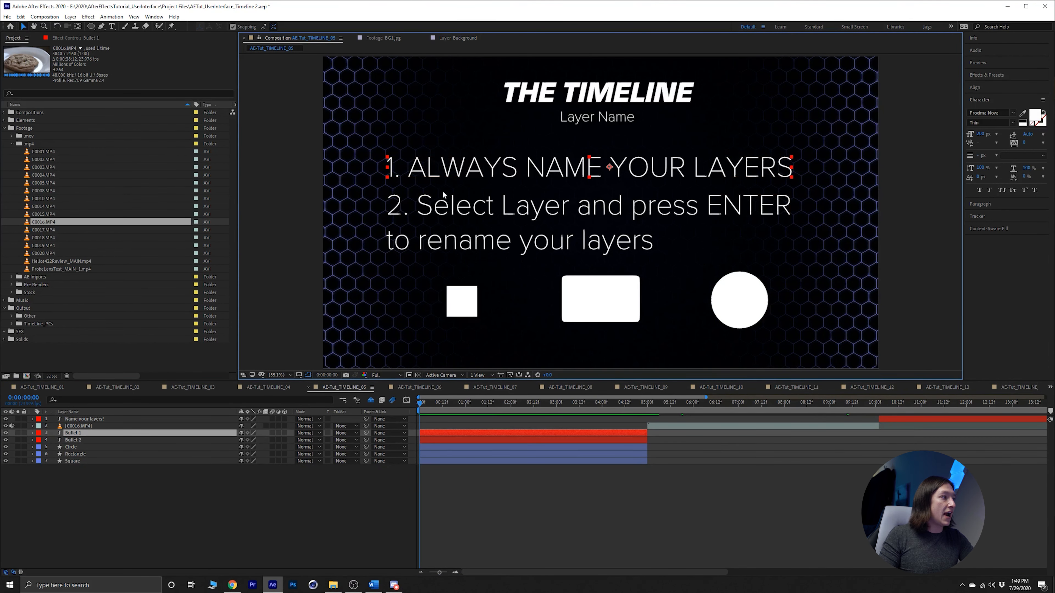
- Move the playhead to 0:00:06:02 and rename the C0016.MP4 footage layer as Cookie
drag(648, 402, 696, 402)
click(702, 426)
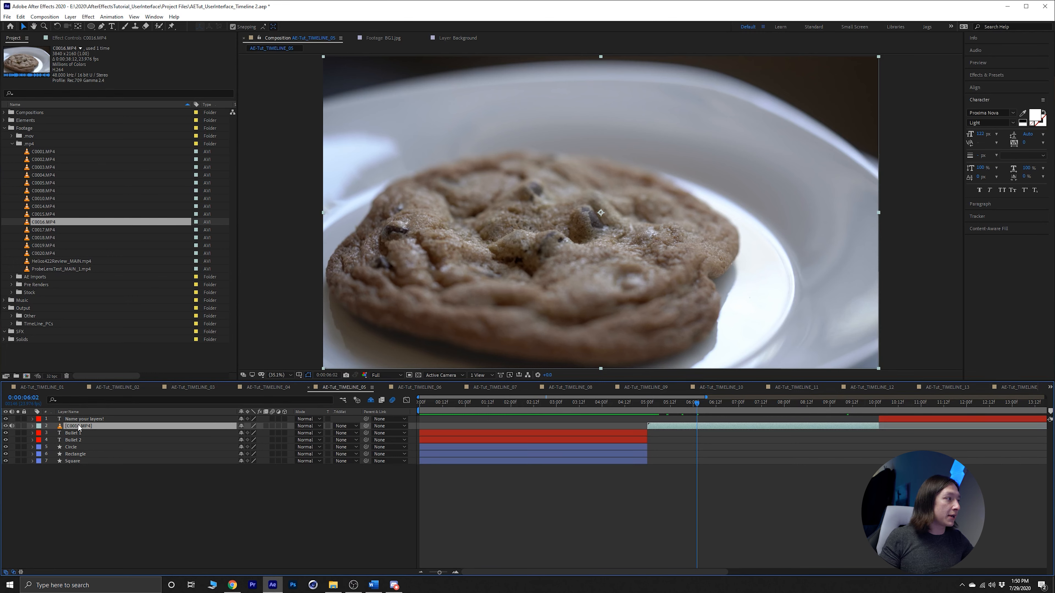
key(Return)
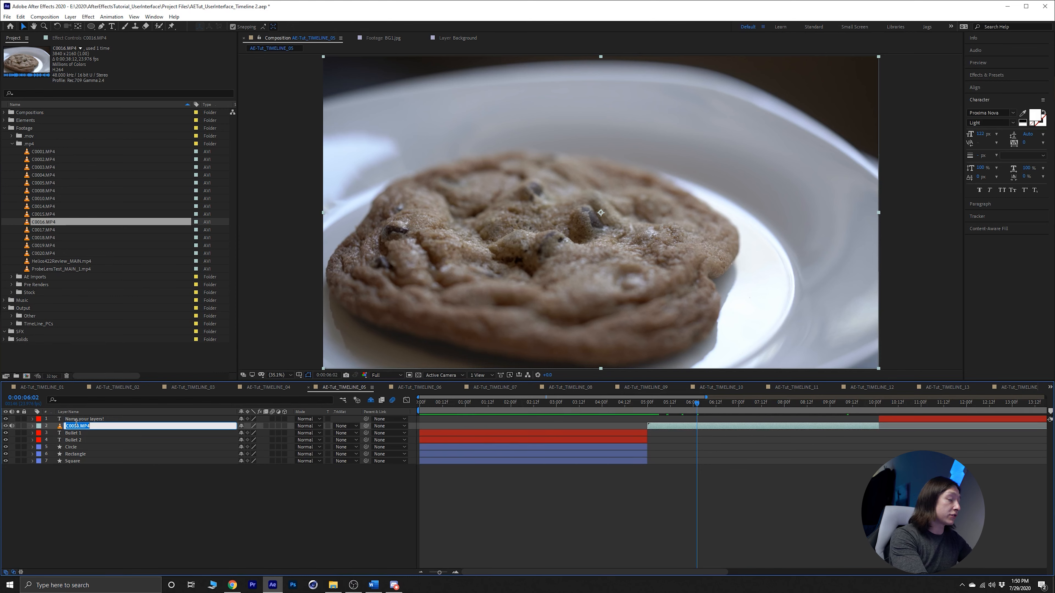
text(Cookie)
key(Return)
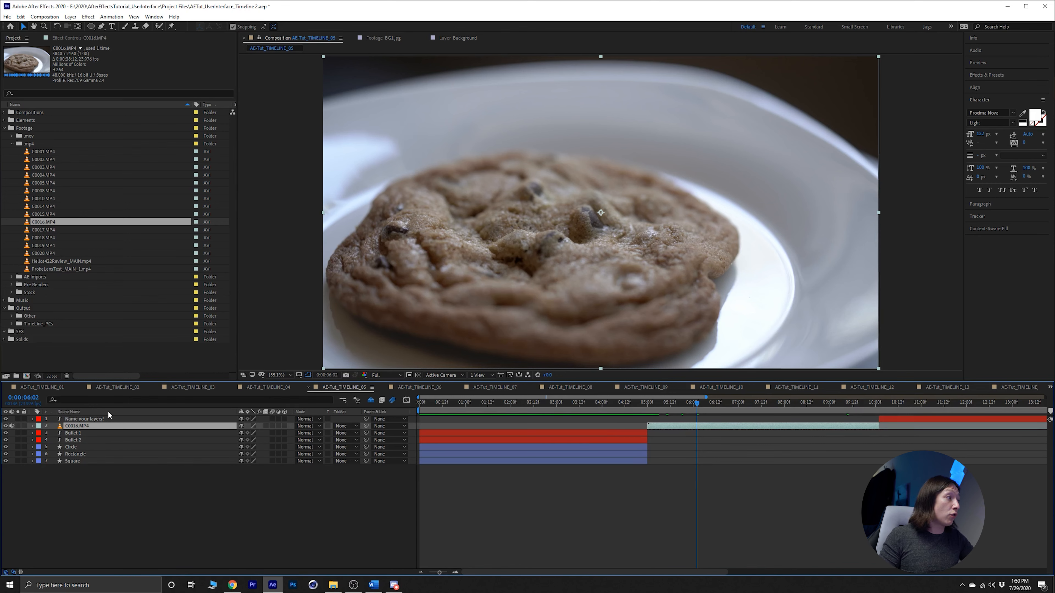
- Compare the Cookie layer's layer name with its source name and locate C0016.MP4 in the project's mp4 folder
click(82, 413)
click(12, 143)
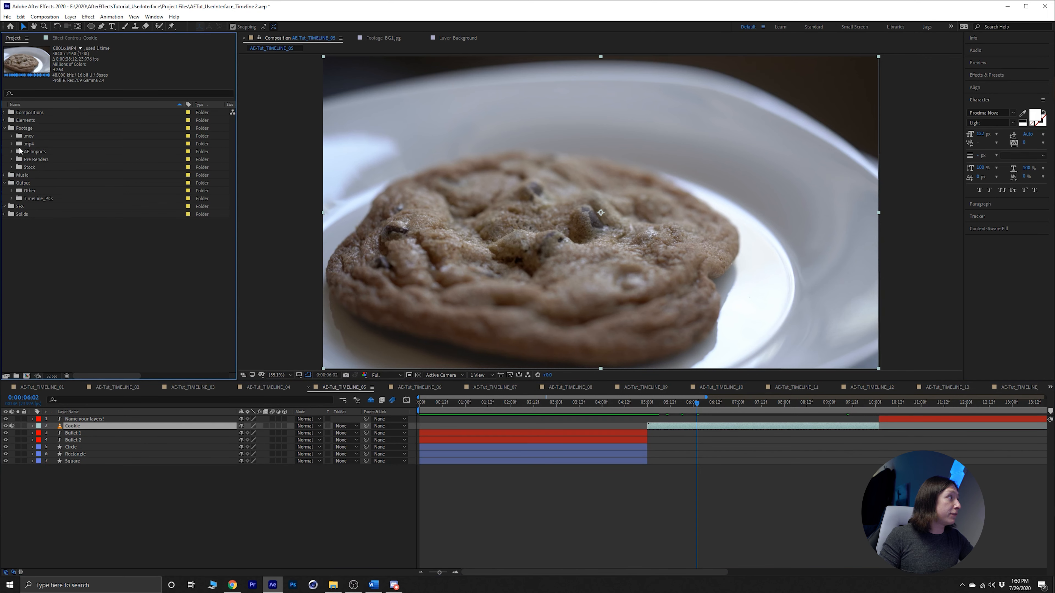
click(12, 143)
click(83, 412)
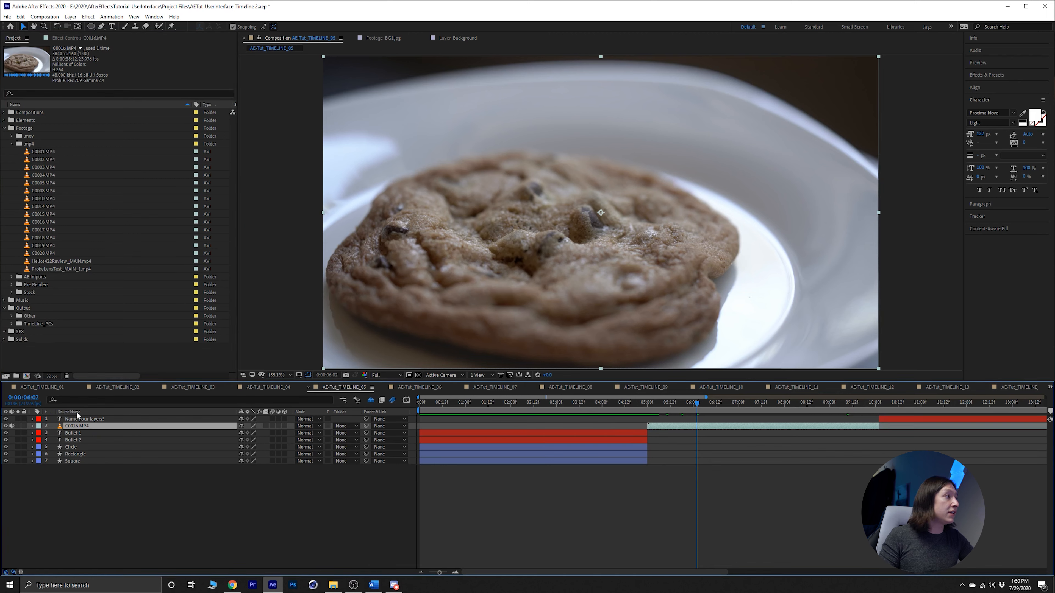
click(49, 223)
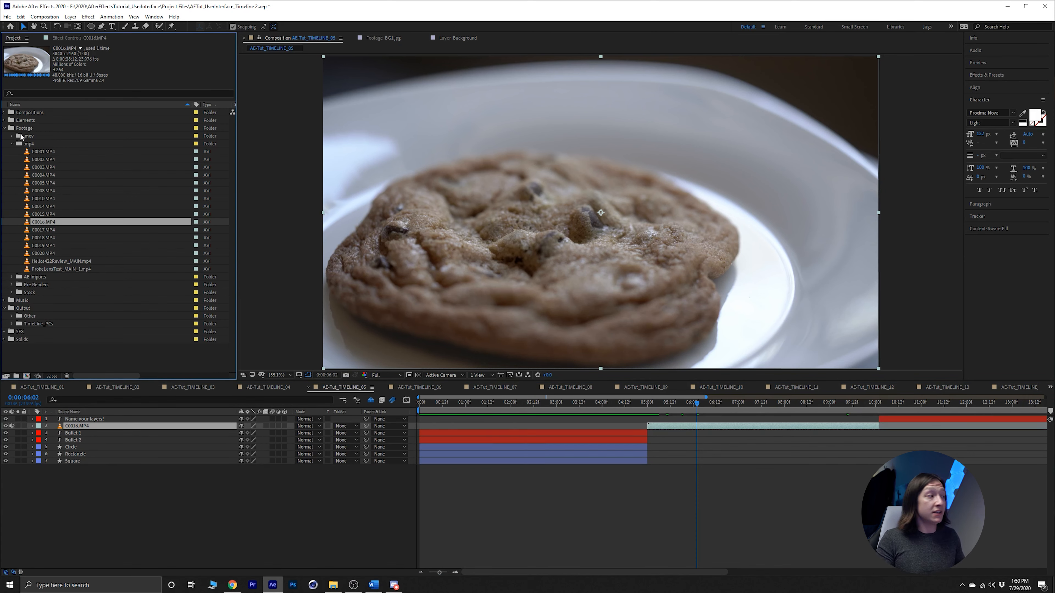
- Reveal the Cookie layer's source clip in the project
right_click(84, 427)
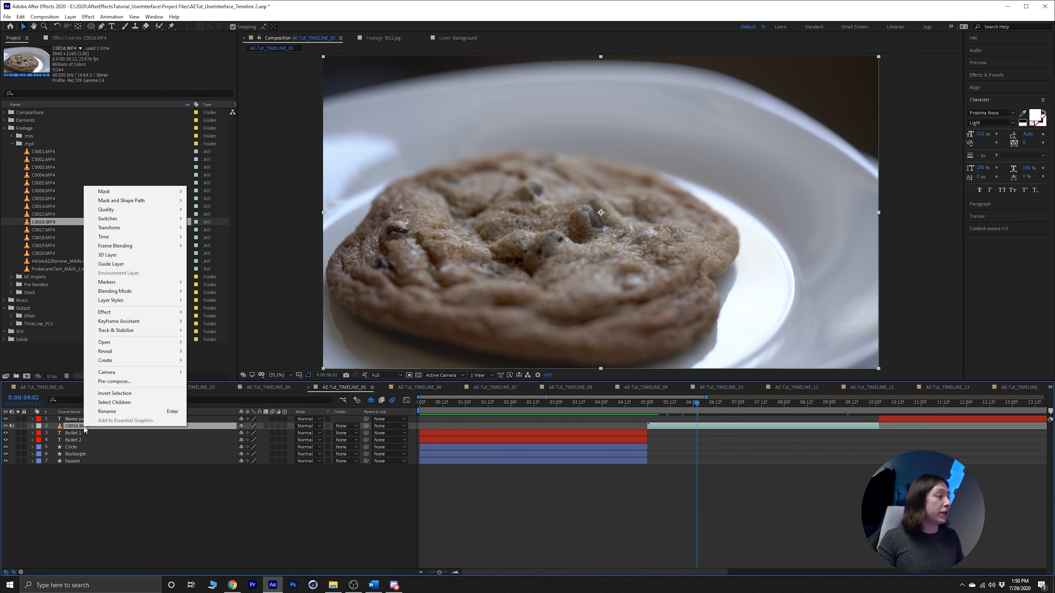
mouse_move(124, 354)
click(206, 362)
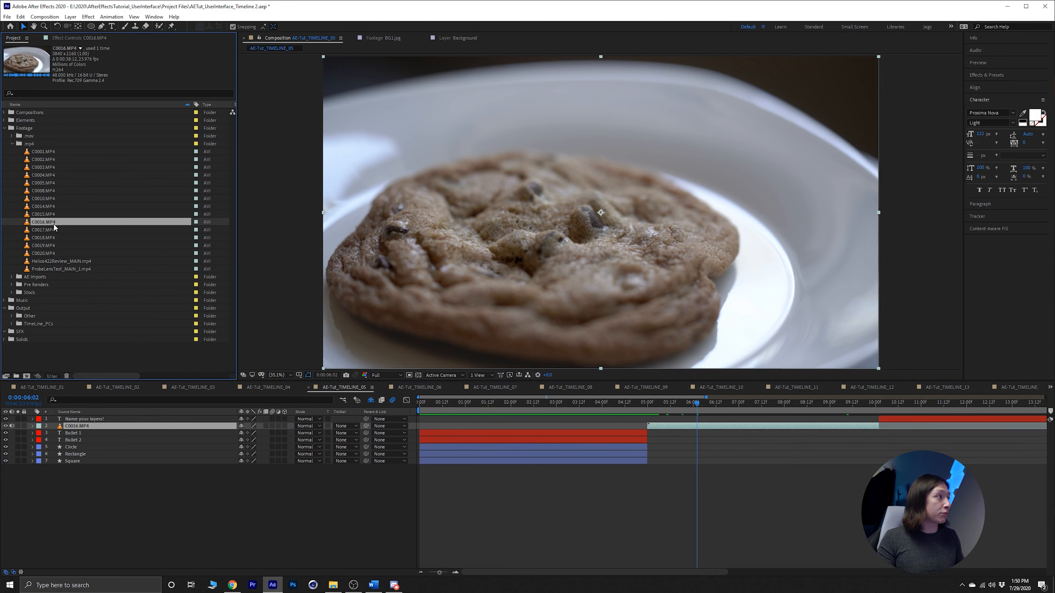
- Collapse the Footage folder, expand Elements and Compositions, and select the WorkingFaster_Logo_Sample1 composition
click(4, 128)
click(4, 120)
click(4, 112)
click(40, 138)
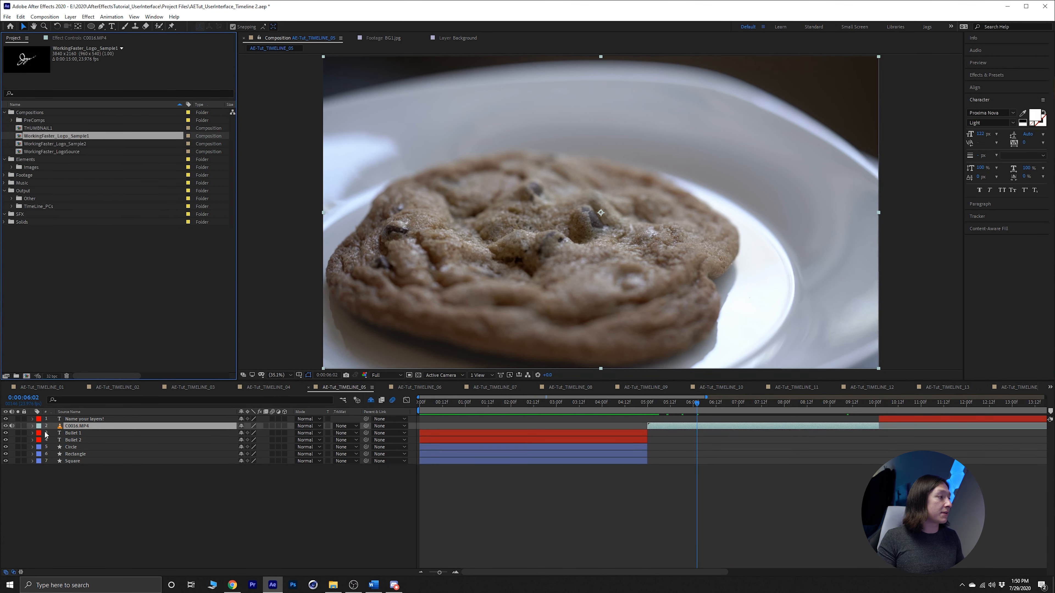
- Use Reveal Layer Source in Project to find the Cookie layer's clip again inside the collapsed Footage folder
right_click(66, 426)
mouse_move(105, 357)
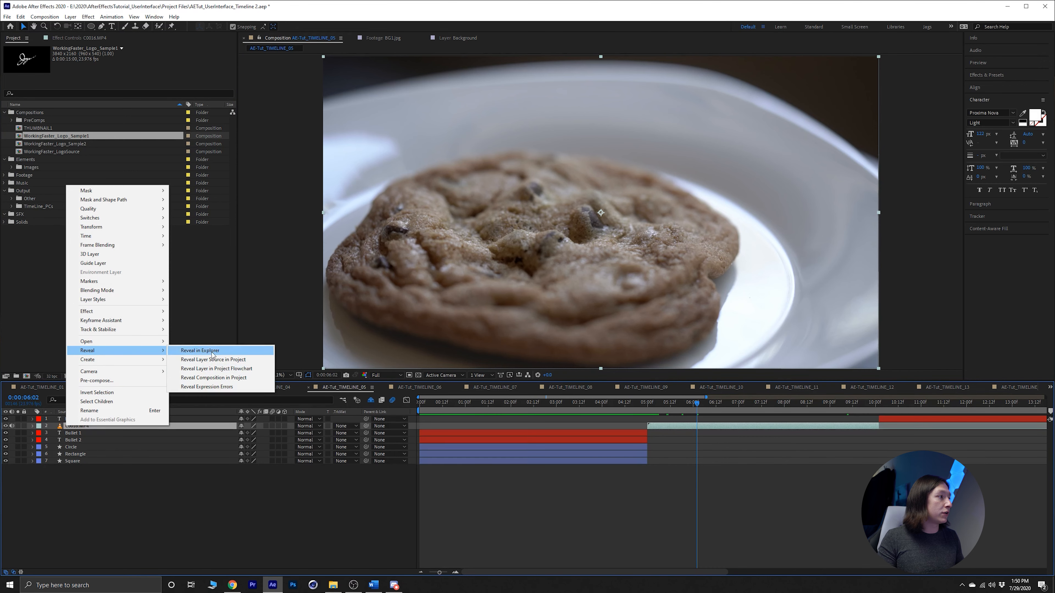
click(220, 360)
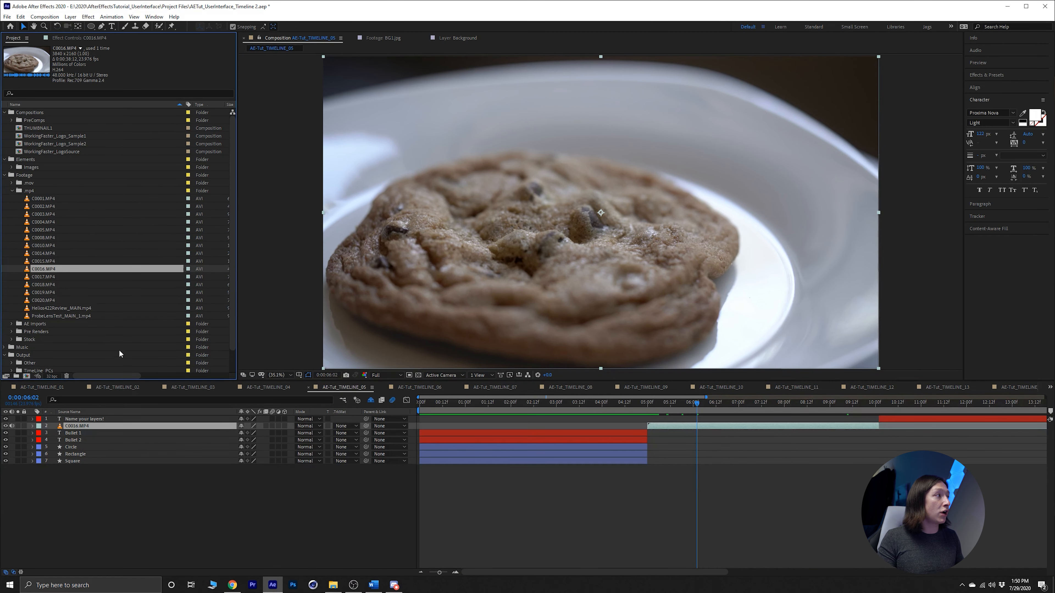
- Reveal the Cookie layer's source file in Explorer and minimize the folder window
right_click(89, 425)
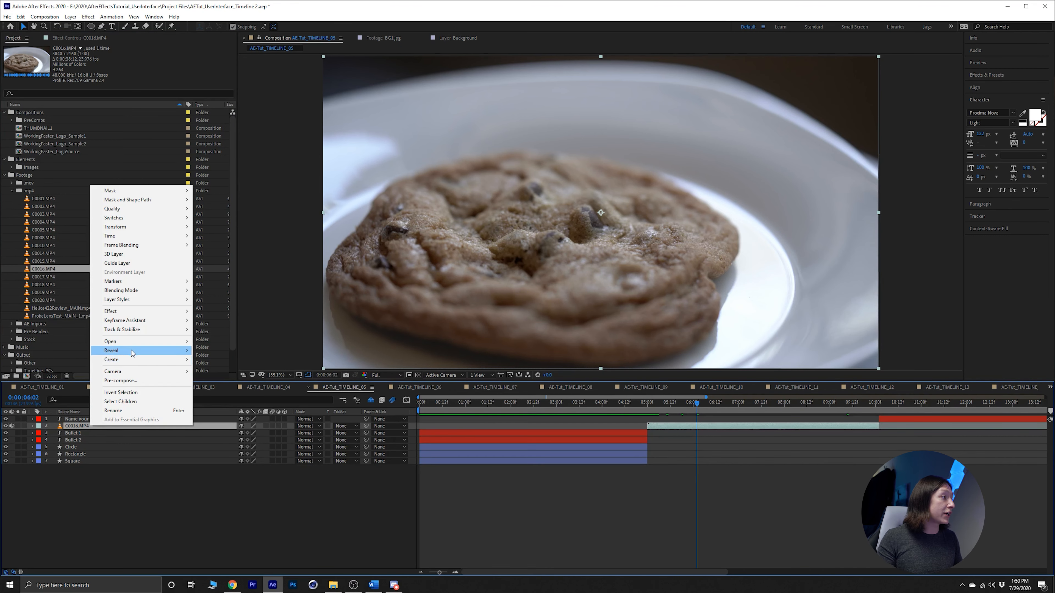
mouse_move(131, 352)
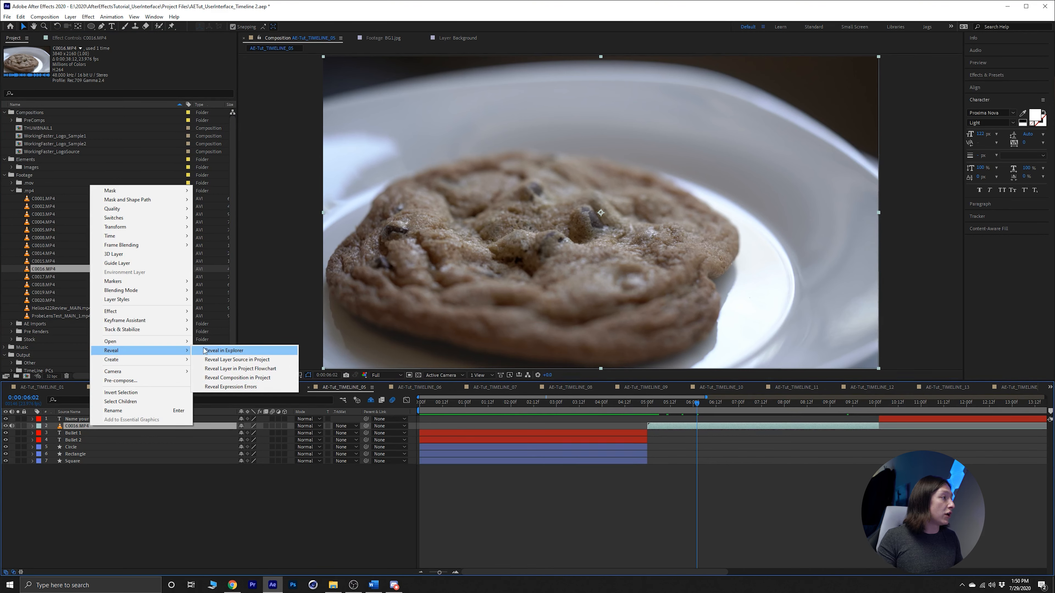
click(213, 352)
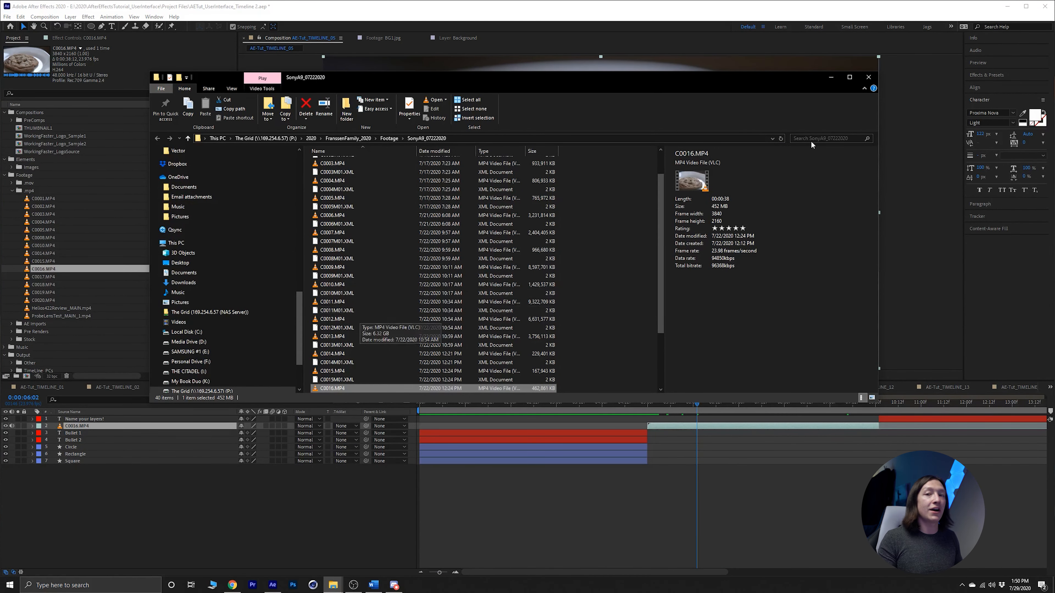
click(831, 77)
- Expand the "Name your layers!" text layer and add an expression to its Source Text property
key(shift+Page_Up)
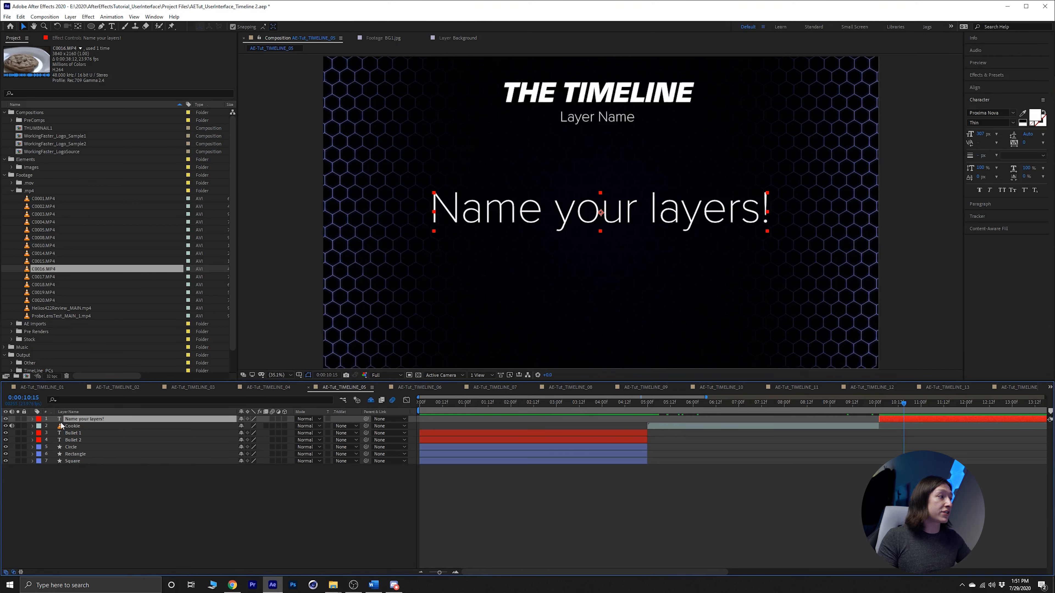
click(33, 419)
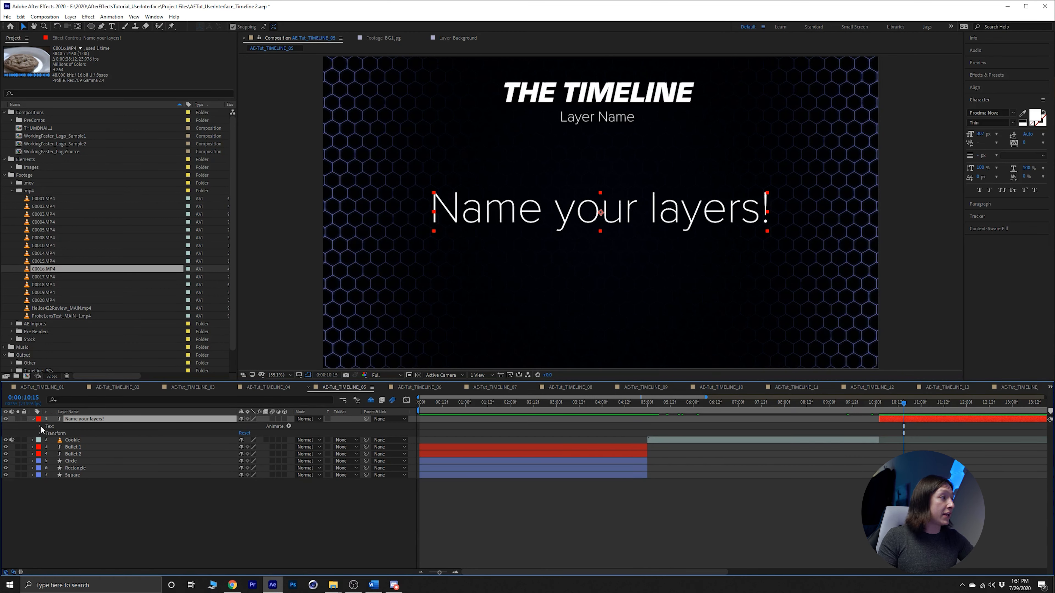
click(40, 427)
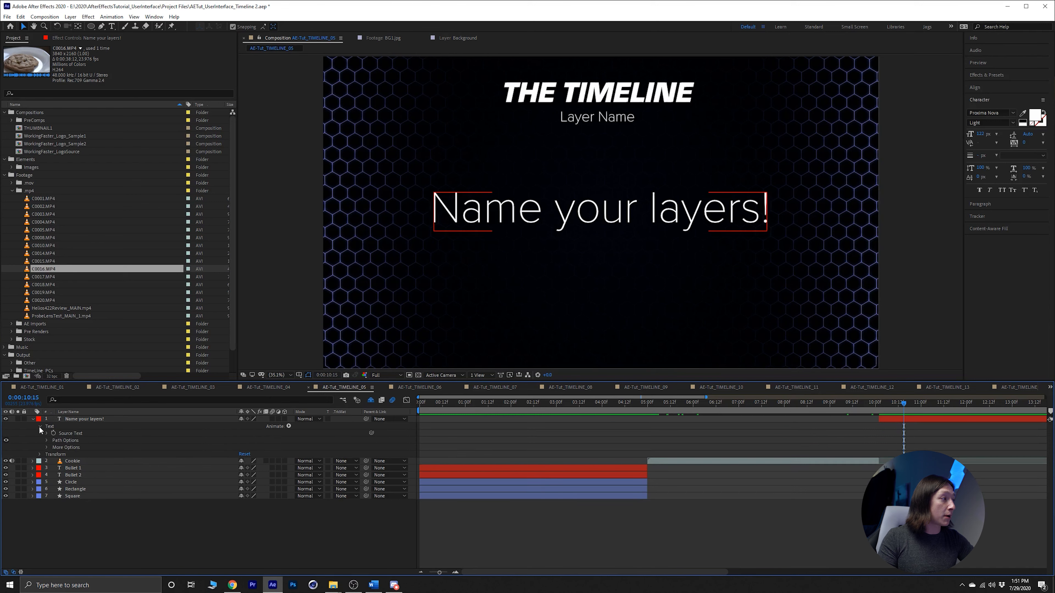
click(60, 434)
alt+click(53, 434)
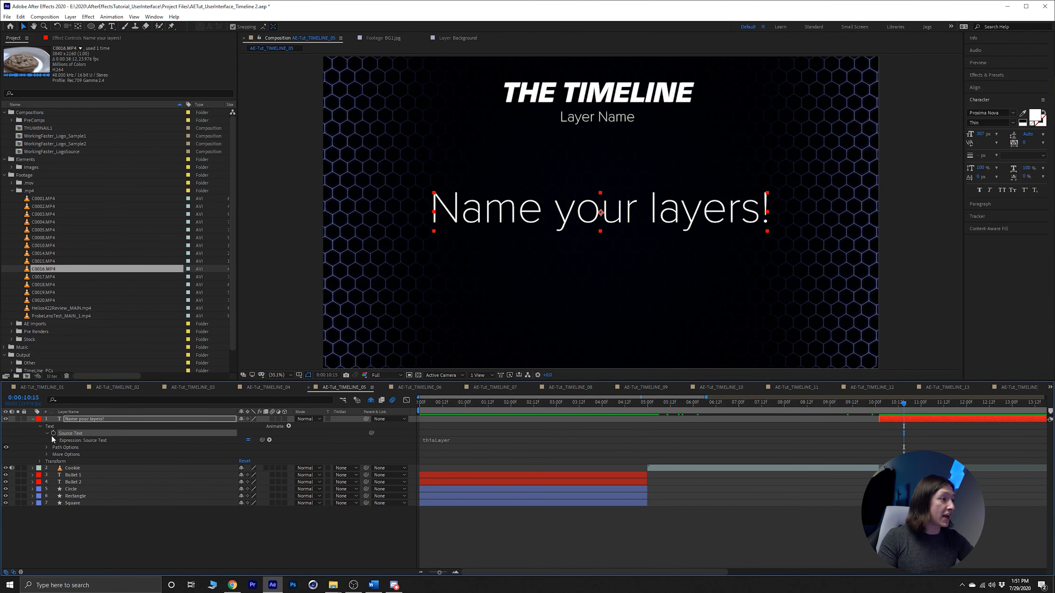
click(87, 439)
click(78, 433)
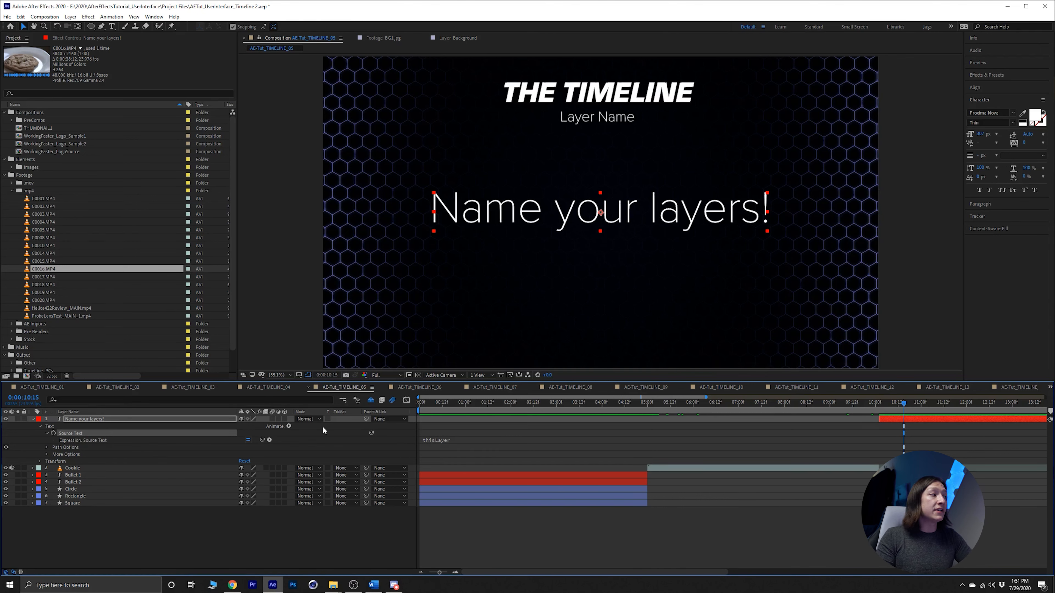
- Rename the "Name your layers!" text layer to Yeti so its Source Text expression picks up the new name
click(86, 418)
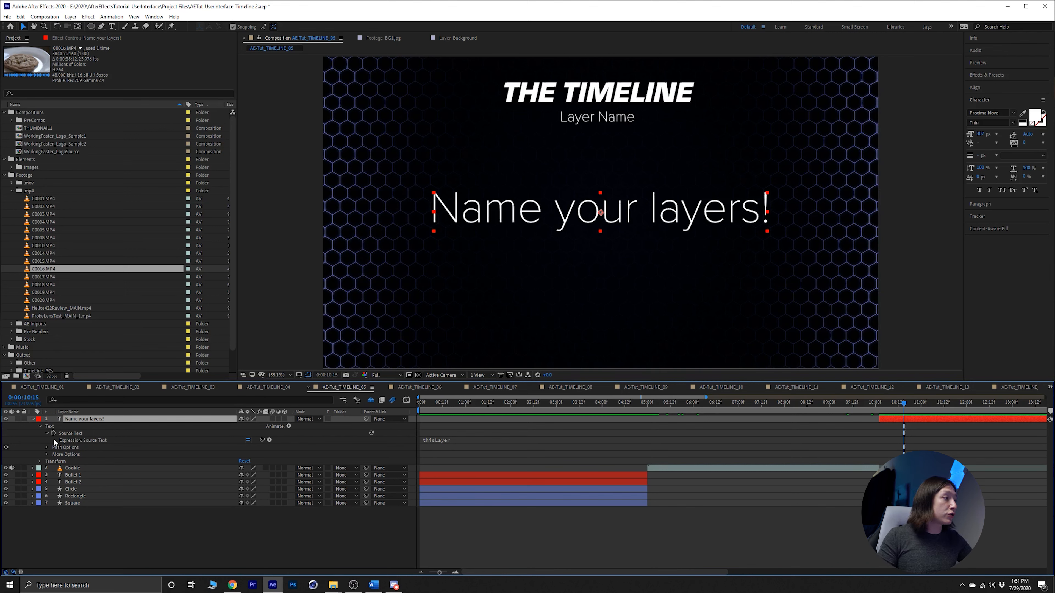
key(Return)
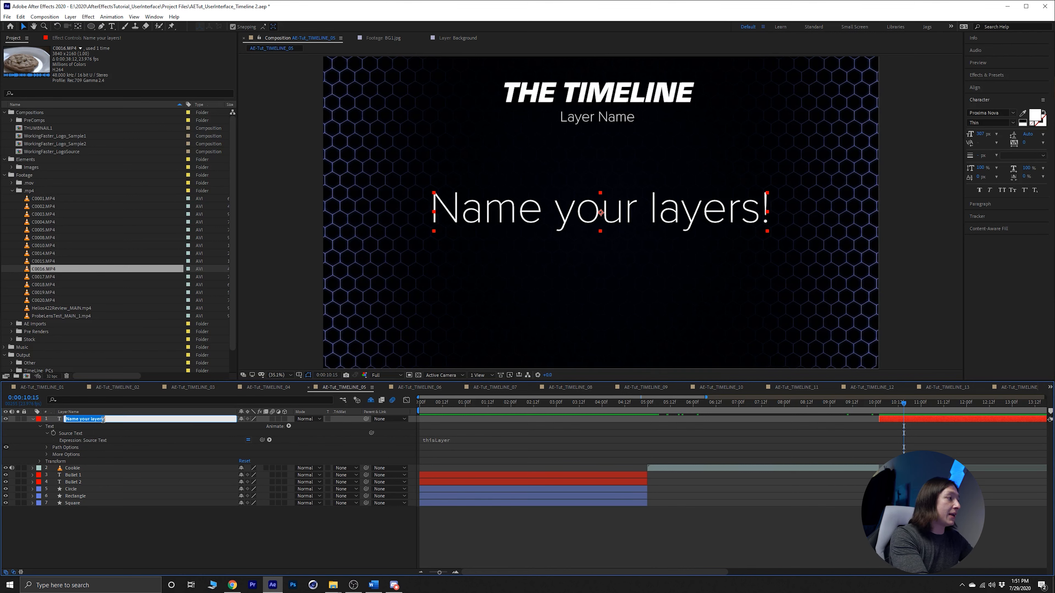
text(Y)
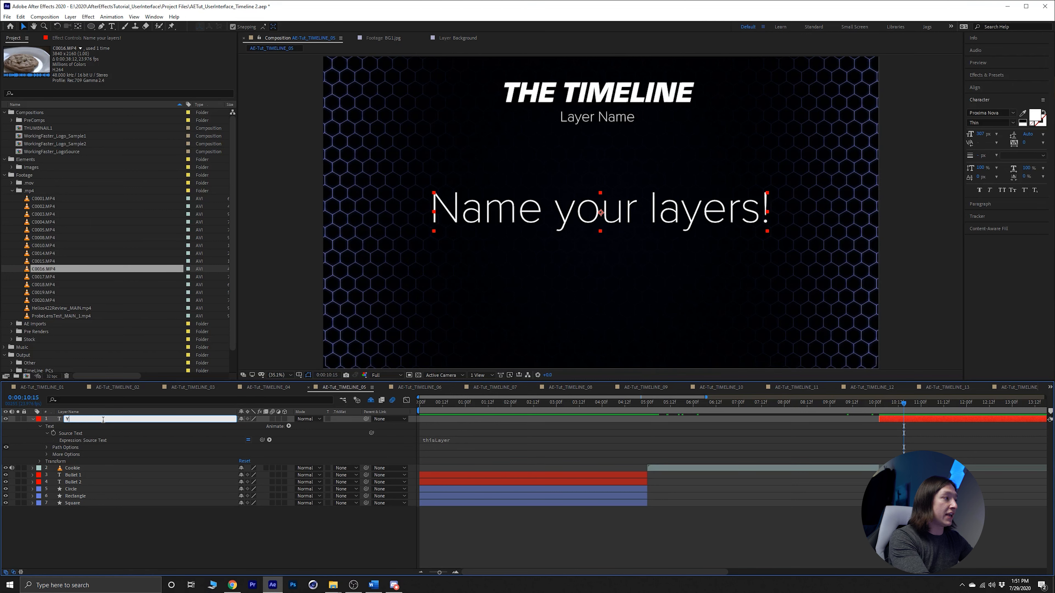
text(eti)
key(Return)
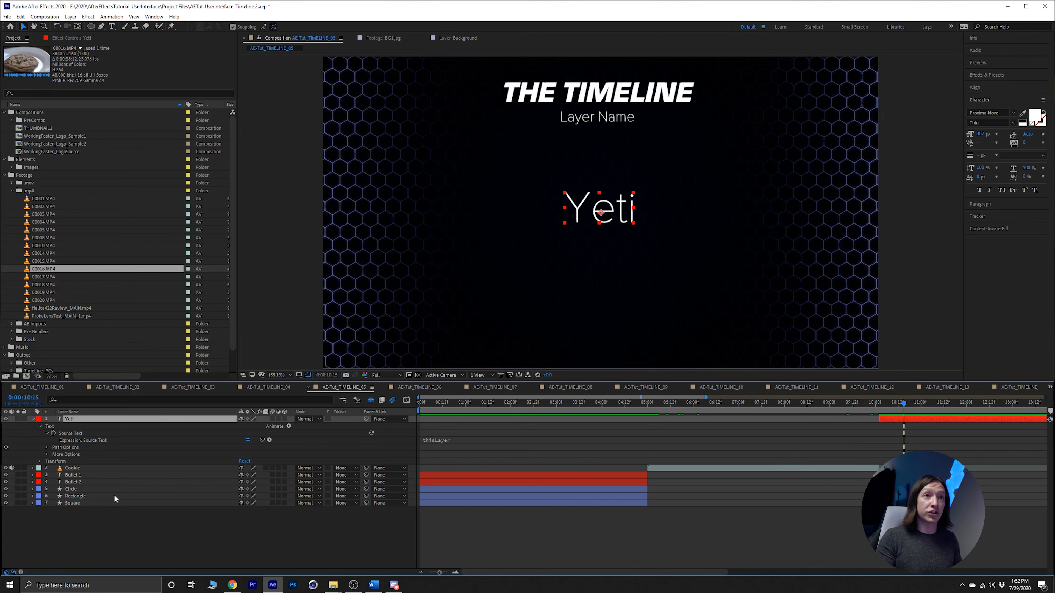
- Enlarge the Yeti text layer's font size to about 453 px
drag(980, 134, 1049, 140)
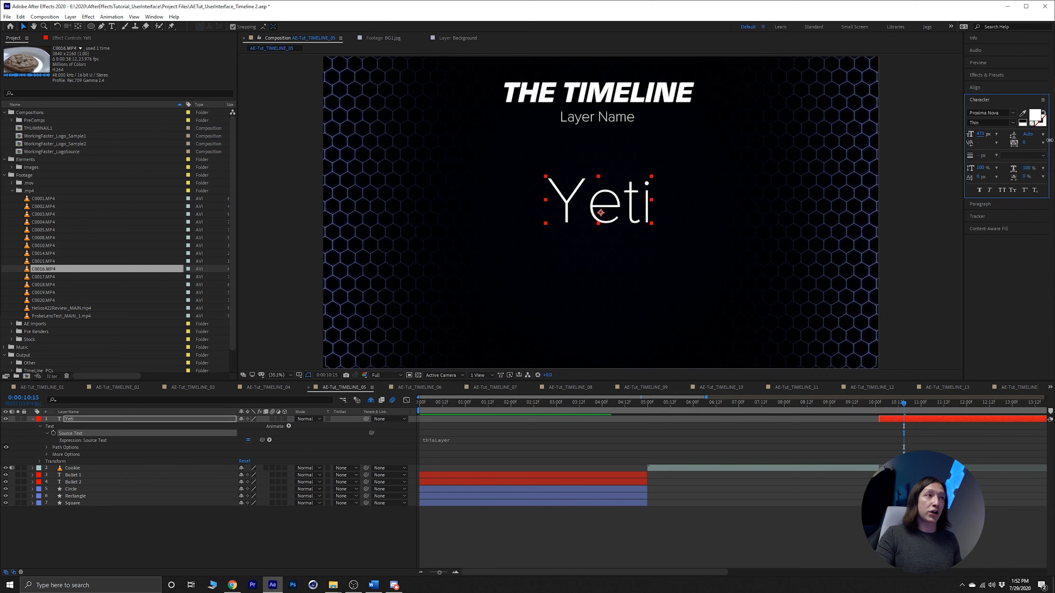
- Try left paragraph alignment and the Italic font style on the Yeti text, undoing each change
click(988, 203)
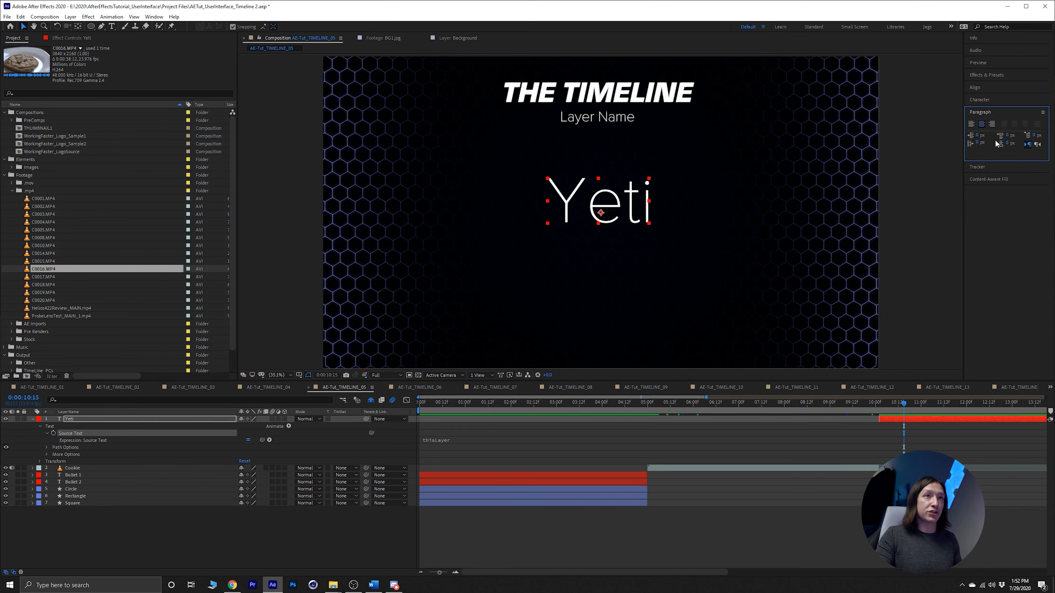
click(971, 125)
key(ctrl+z)
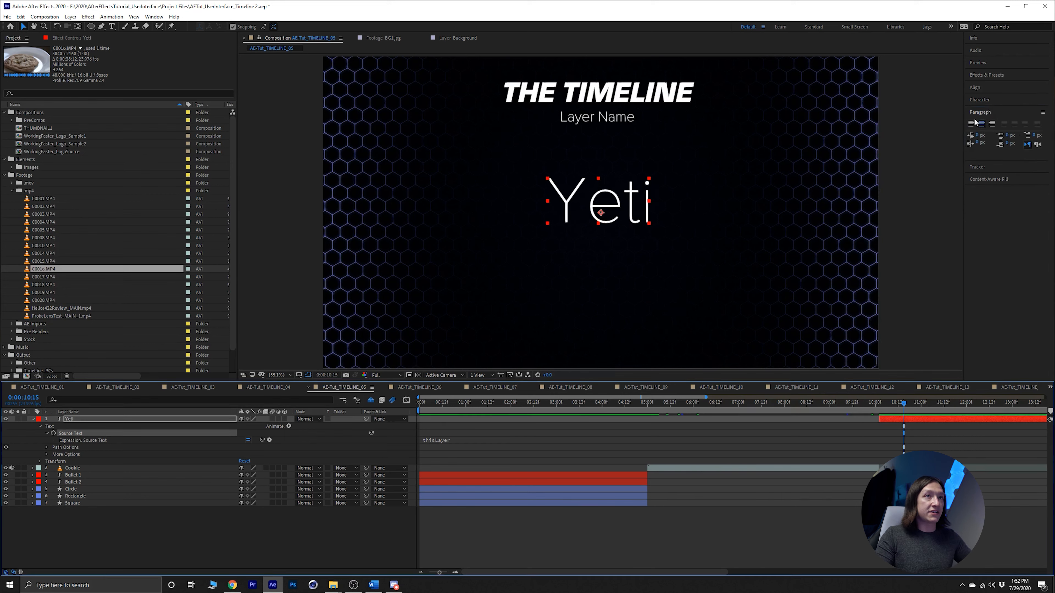
click(984, 100)
click(1013, 123)
click(941, 187)
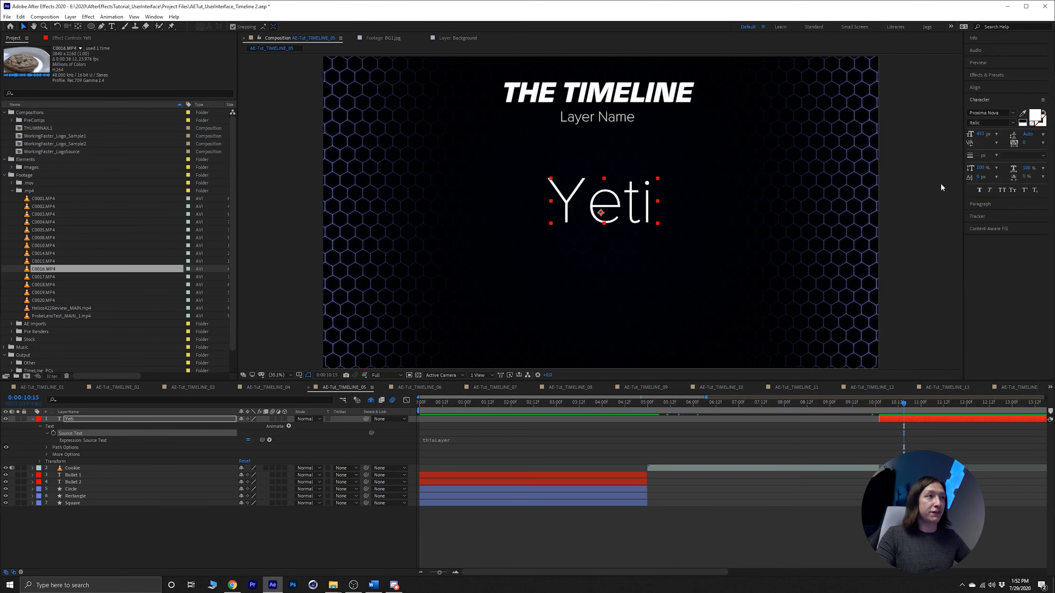
key(ctrl+z)
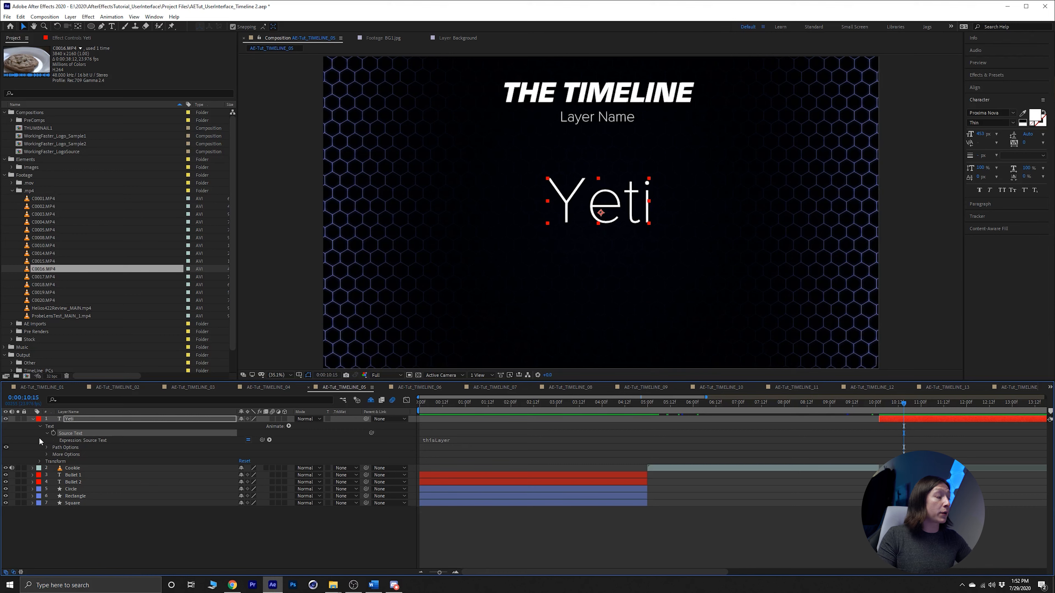
- Remove the expression from the Yeti layer's Source Text and replace the text in the composition with "Blue"
alt+click(53, 433)
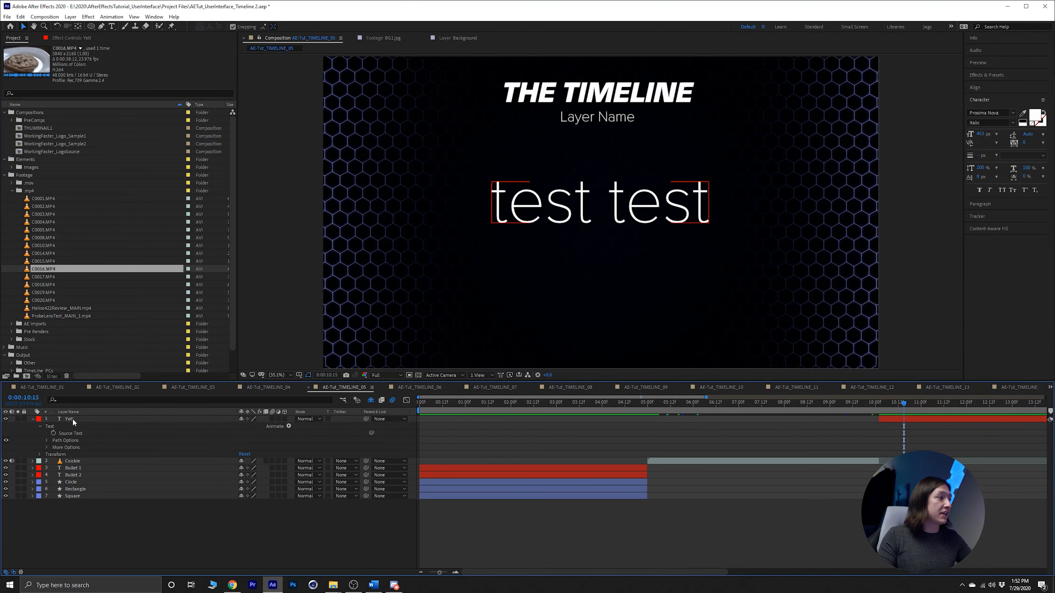
double_click(177, 419)
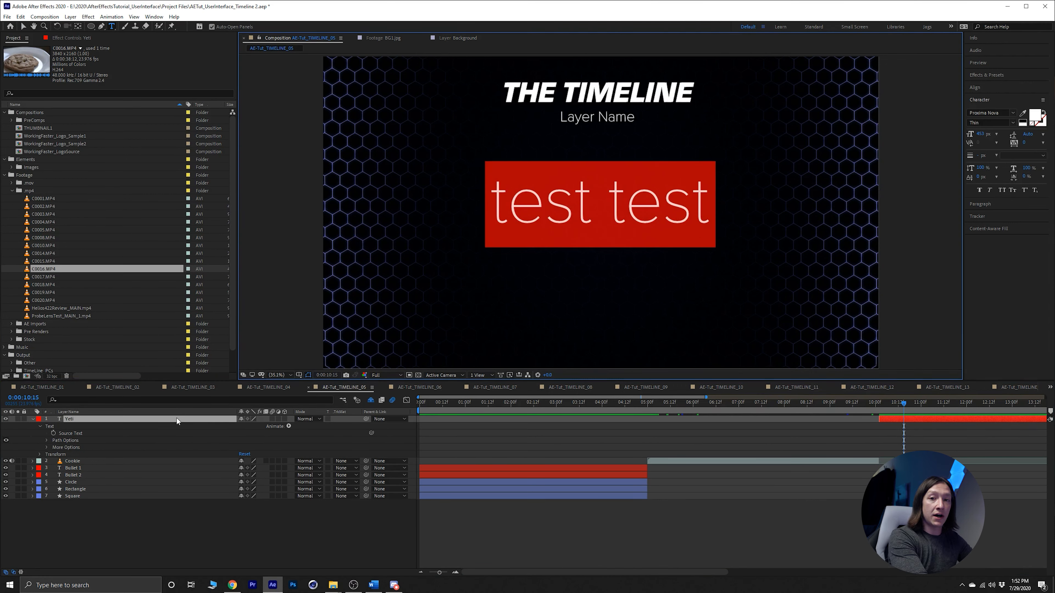
text(Blue)
key(KP_Enter)
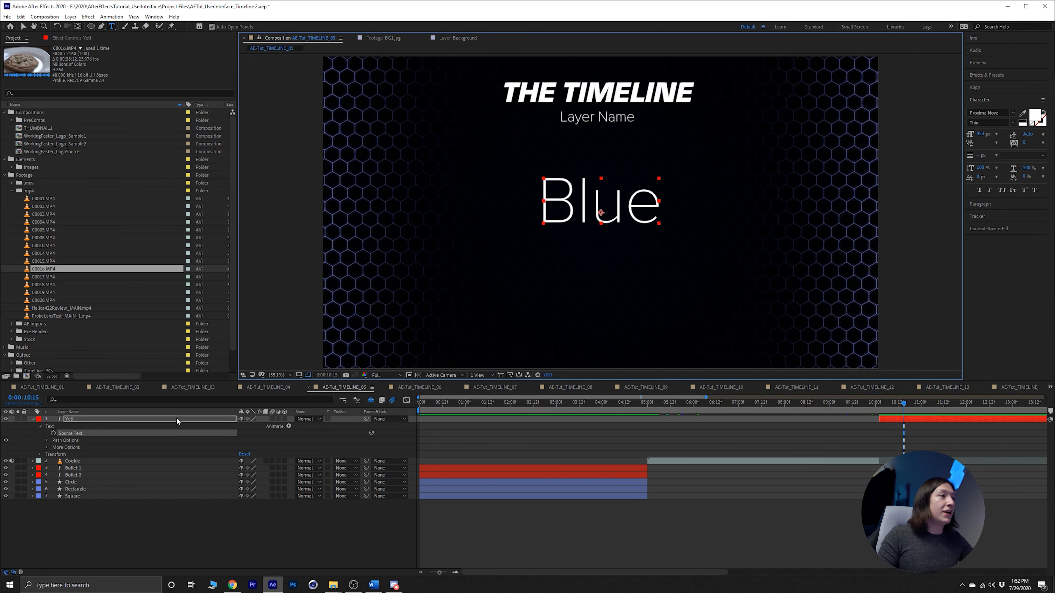
- Add the expression thisLayer to the Yeti layer's Source Text property again
click(96, 416)
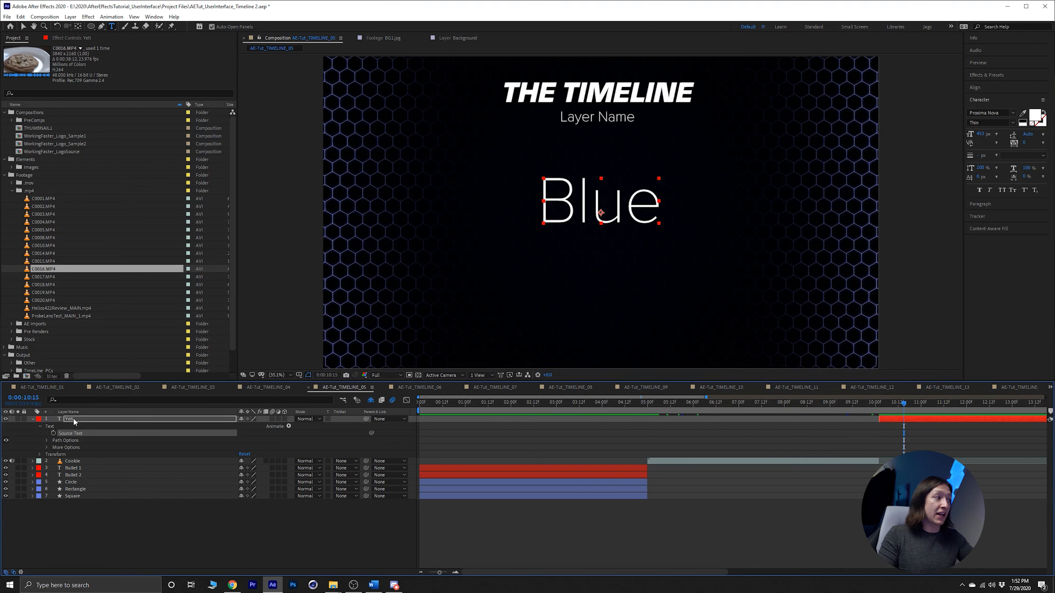
key(Return)
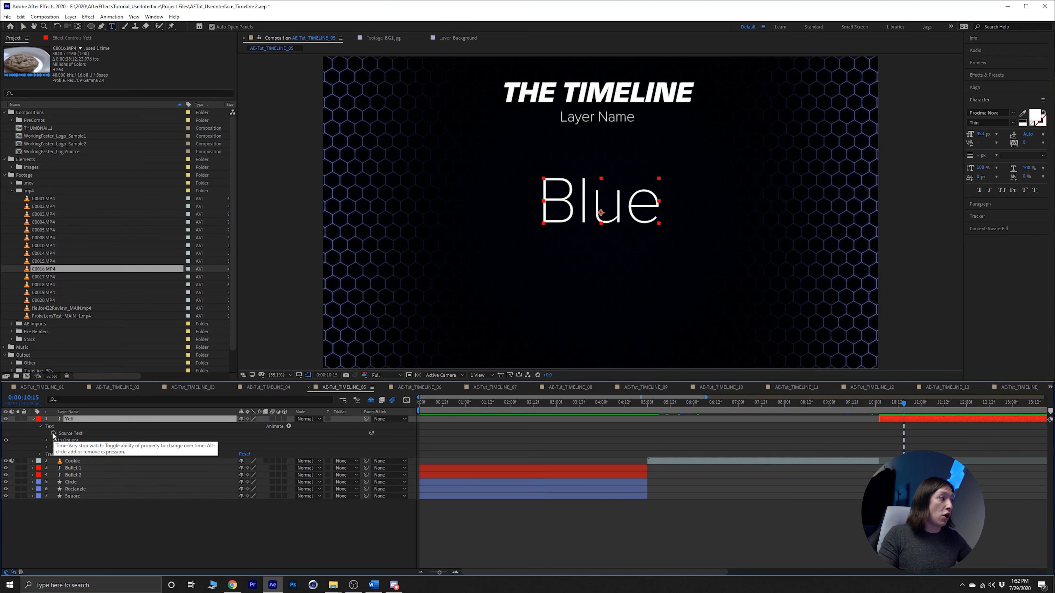
alt+click(53, 433)
text(thisLayer)
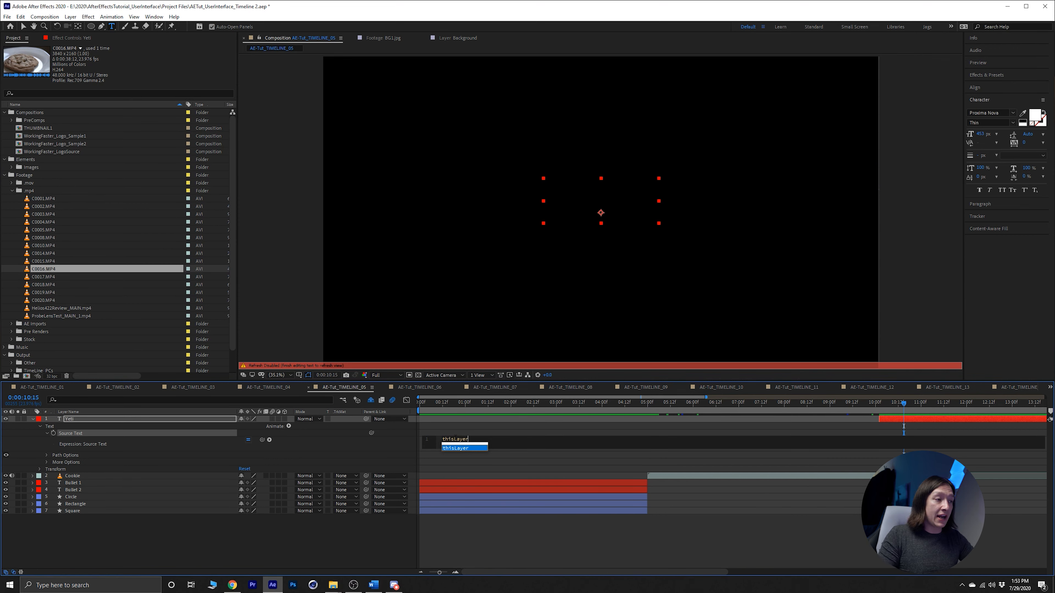
click(455, 448)
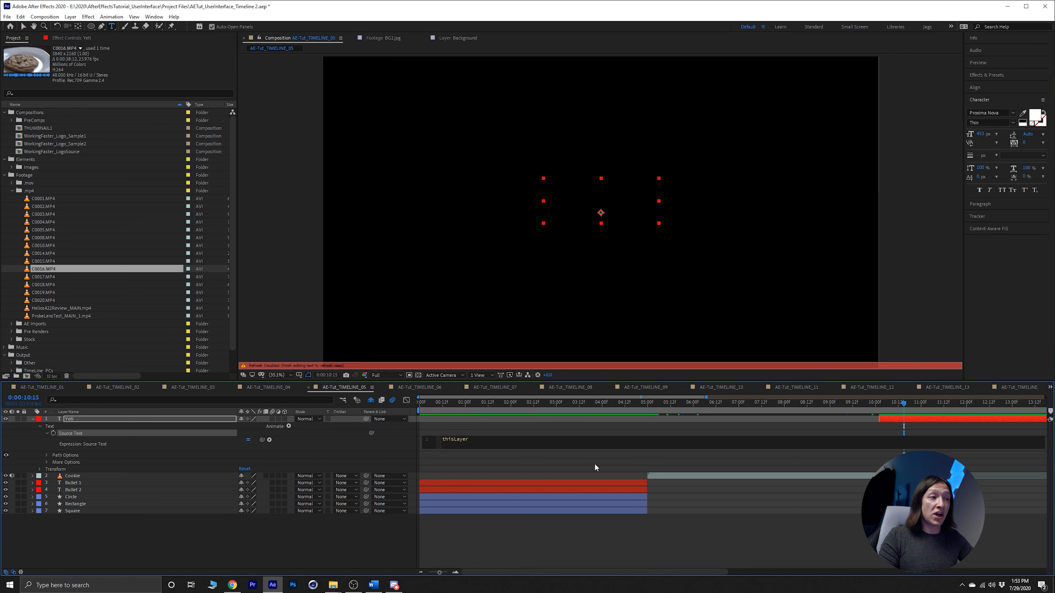
click(616, 462)
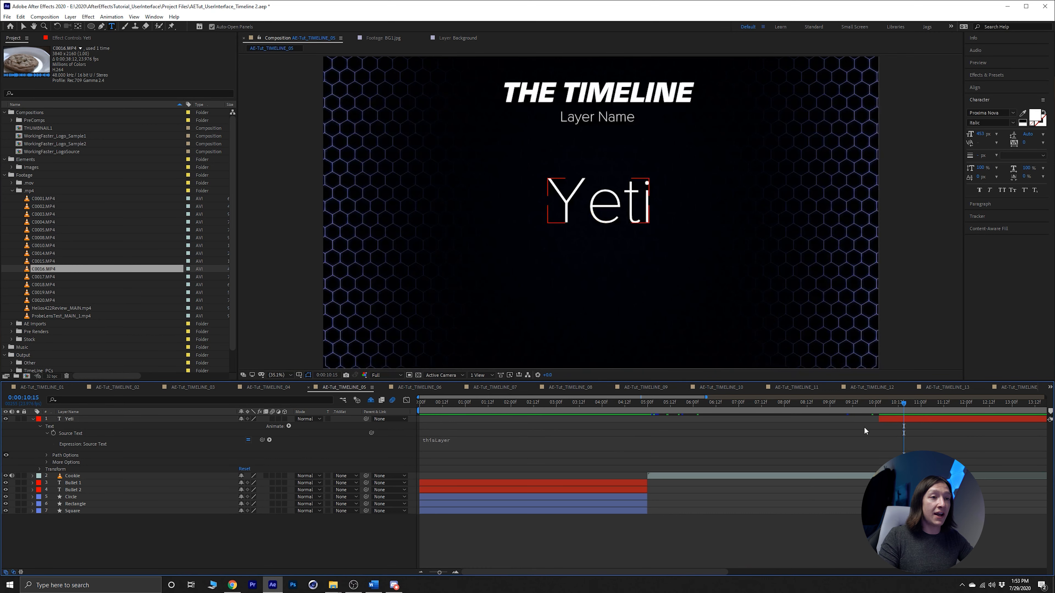
- Rename the Yeti text layer to "Pens and Pencils"
click(890, 421)
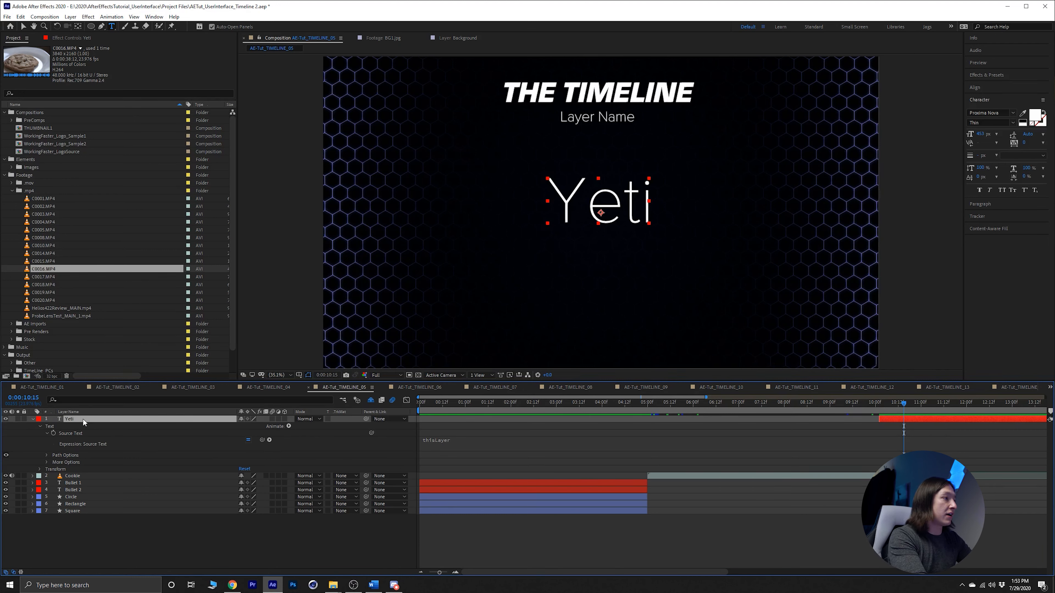
key(Return)
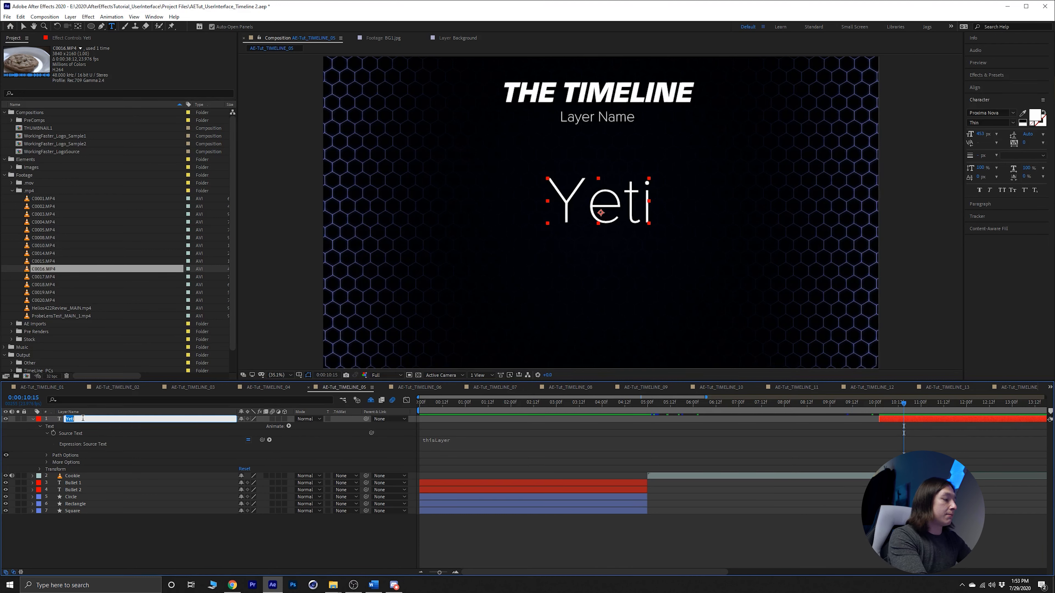
text(Pens and Pencils)
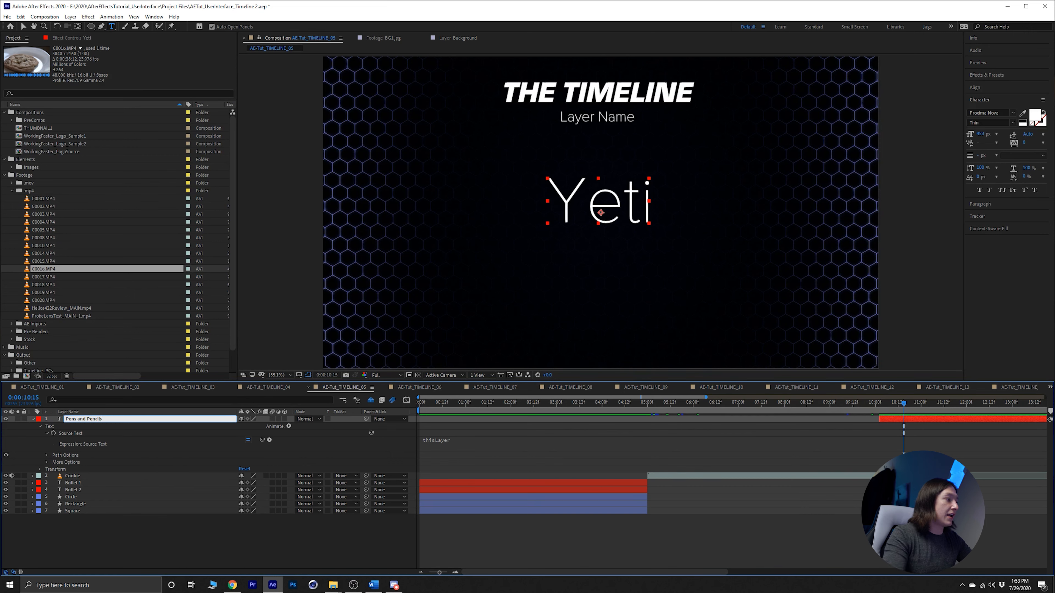
key(Return)
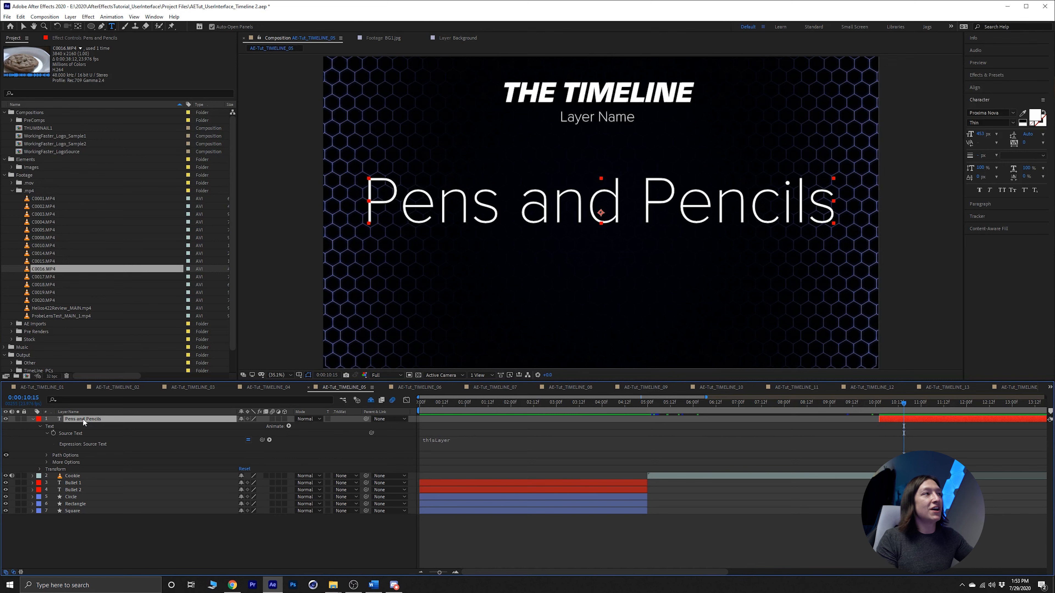